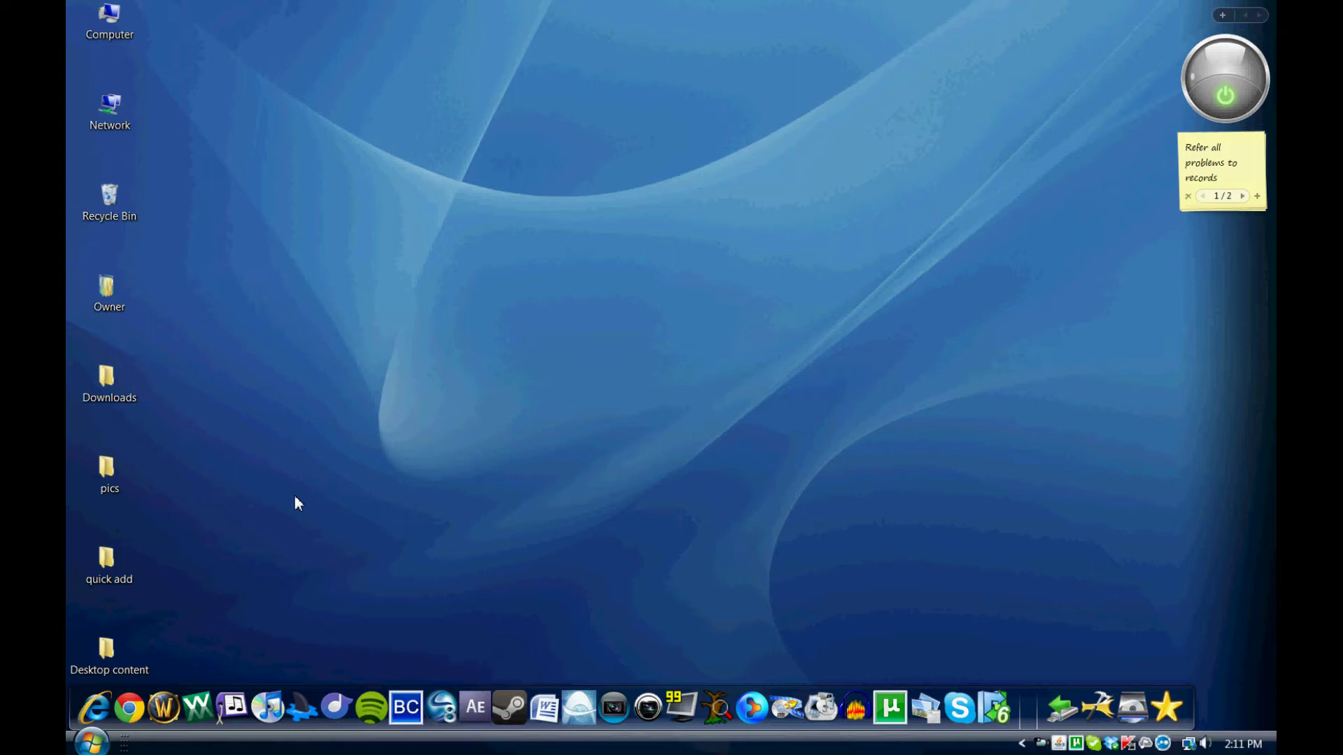
Switch to Chrome and search the web for "bit che" from the start page.
{"action": "left_click", "coordinate": [133, 707]}
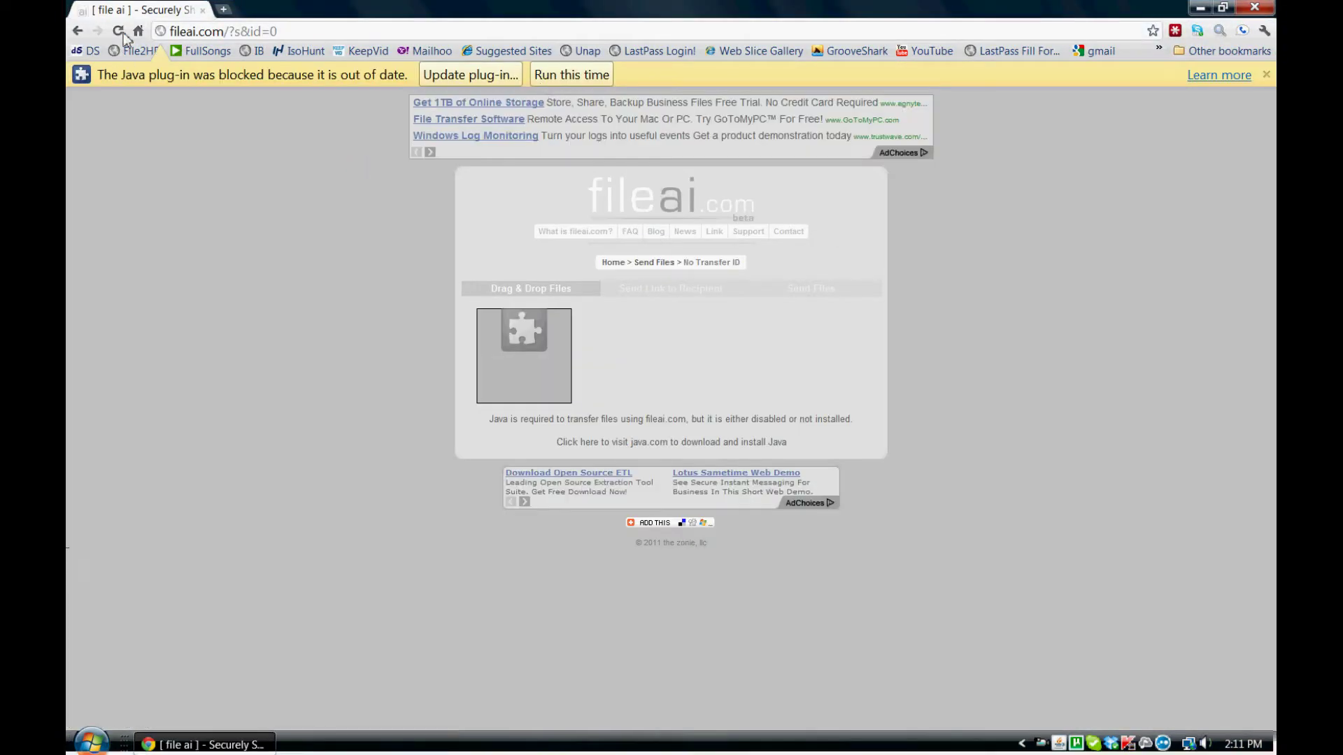
{"action": "left_click", "coordinate": [203, 10]}
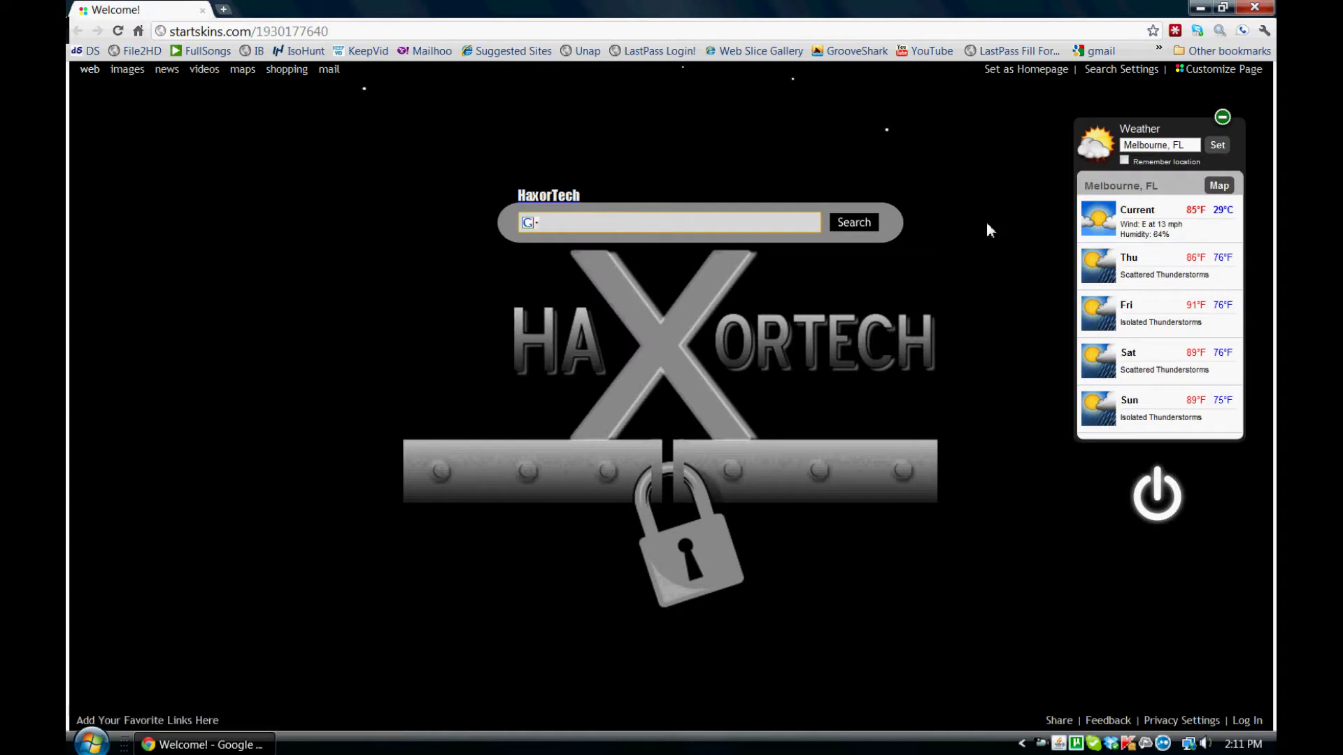
{"action": "left_click", "coordinate": [704, 223]}
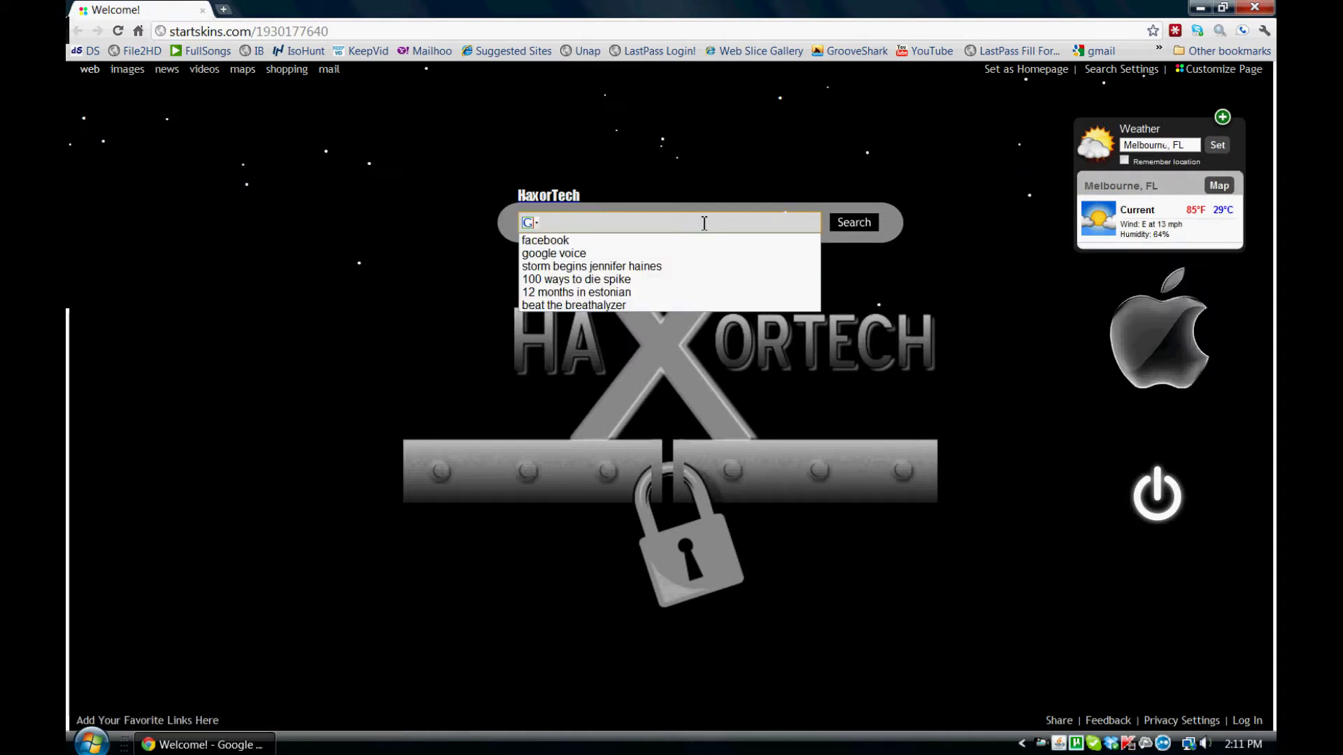
{"action": "type", "text": "bit che"}
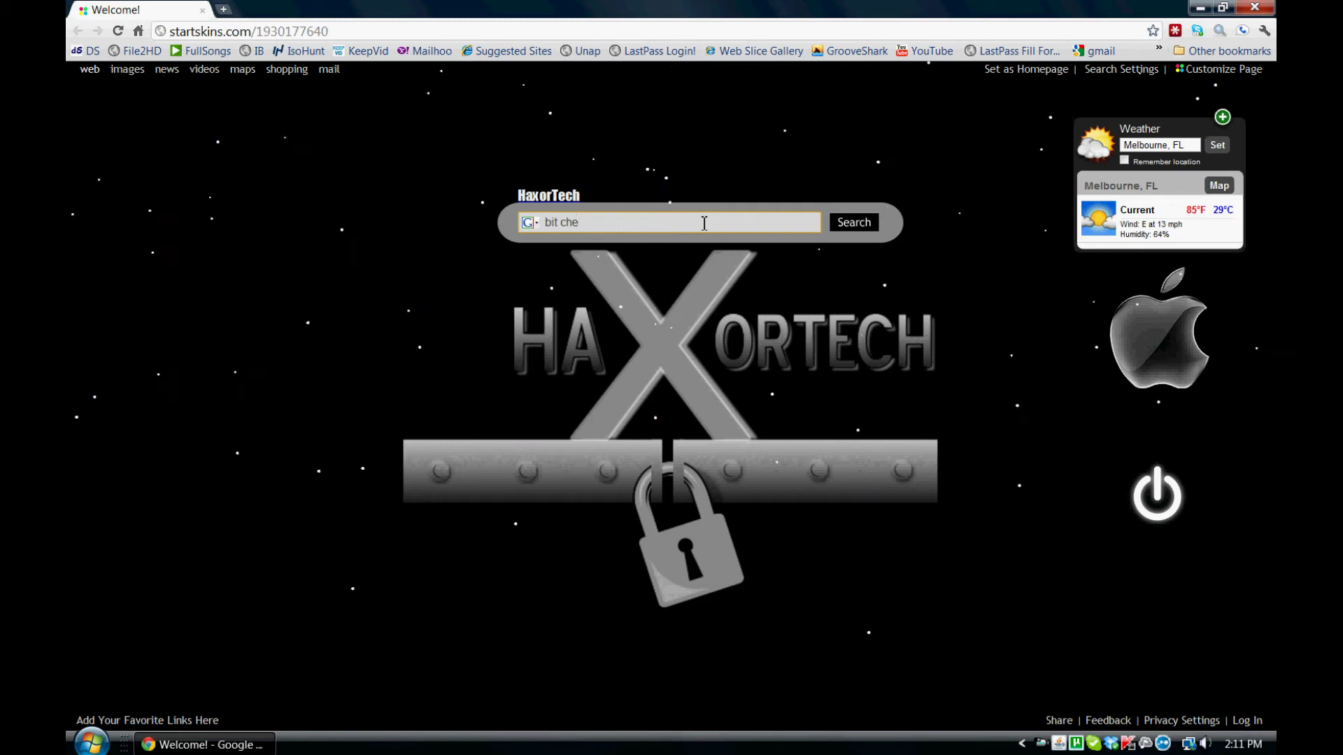
{"action": "key", "text": "Return"}
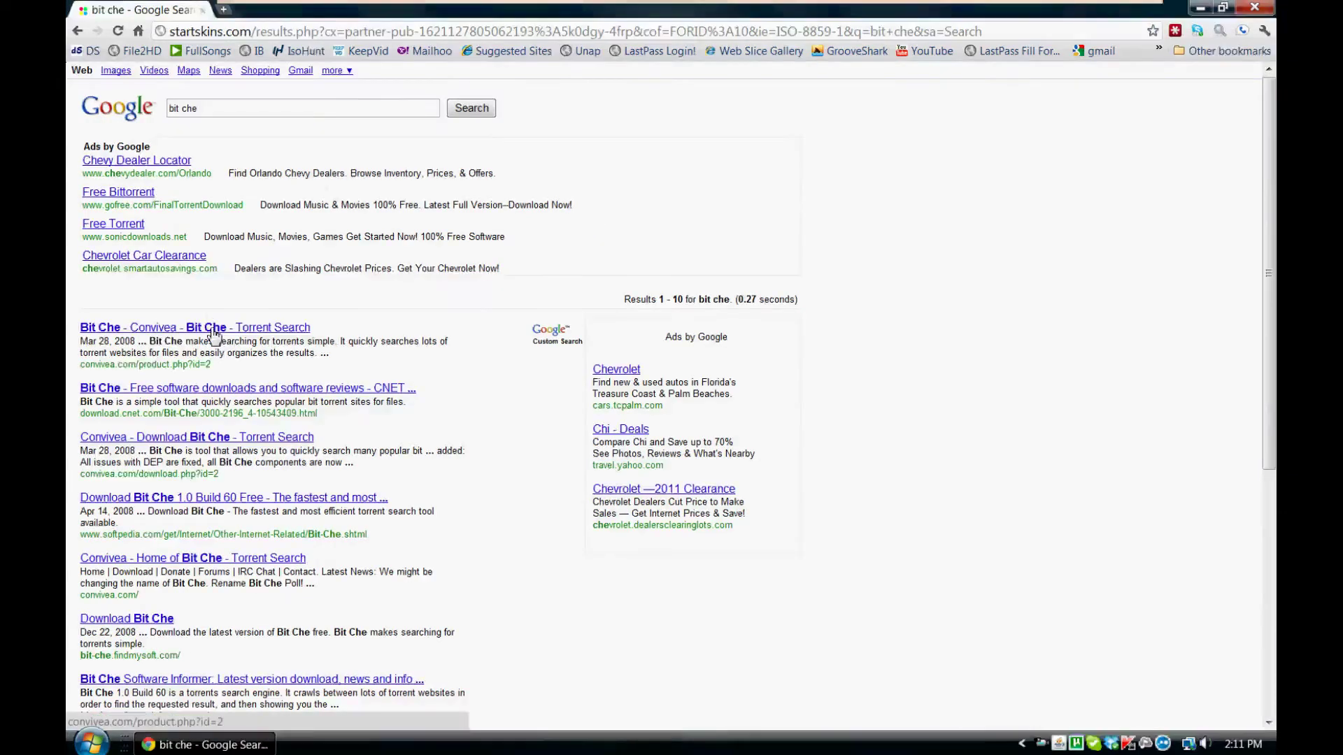
Download the Bit Che 1.0 build 60 installer from Convivea's product site.
{"action": "left_click", "coordinate": [214, 336]}
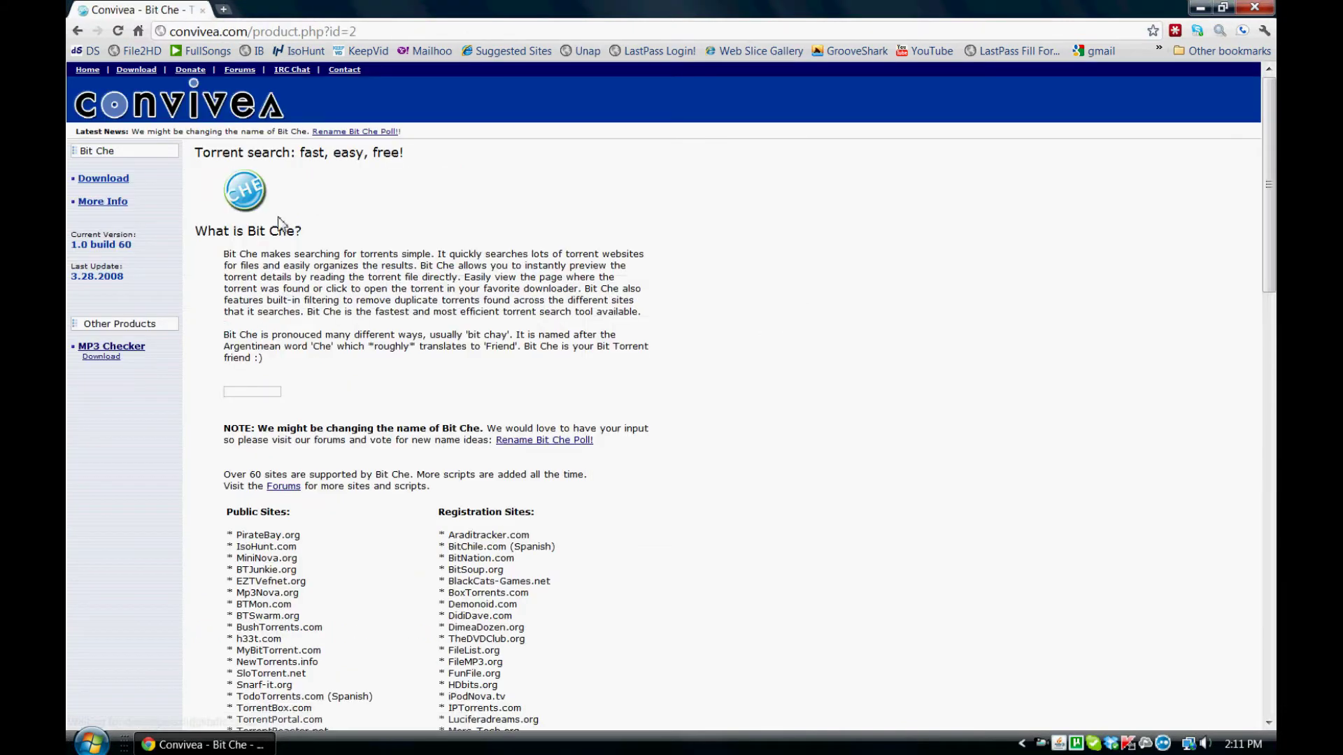
{"action": "left_click", "coordinate": [106, 185]}
{"action": "left_click", "coordinate": [284, 251]}
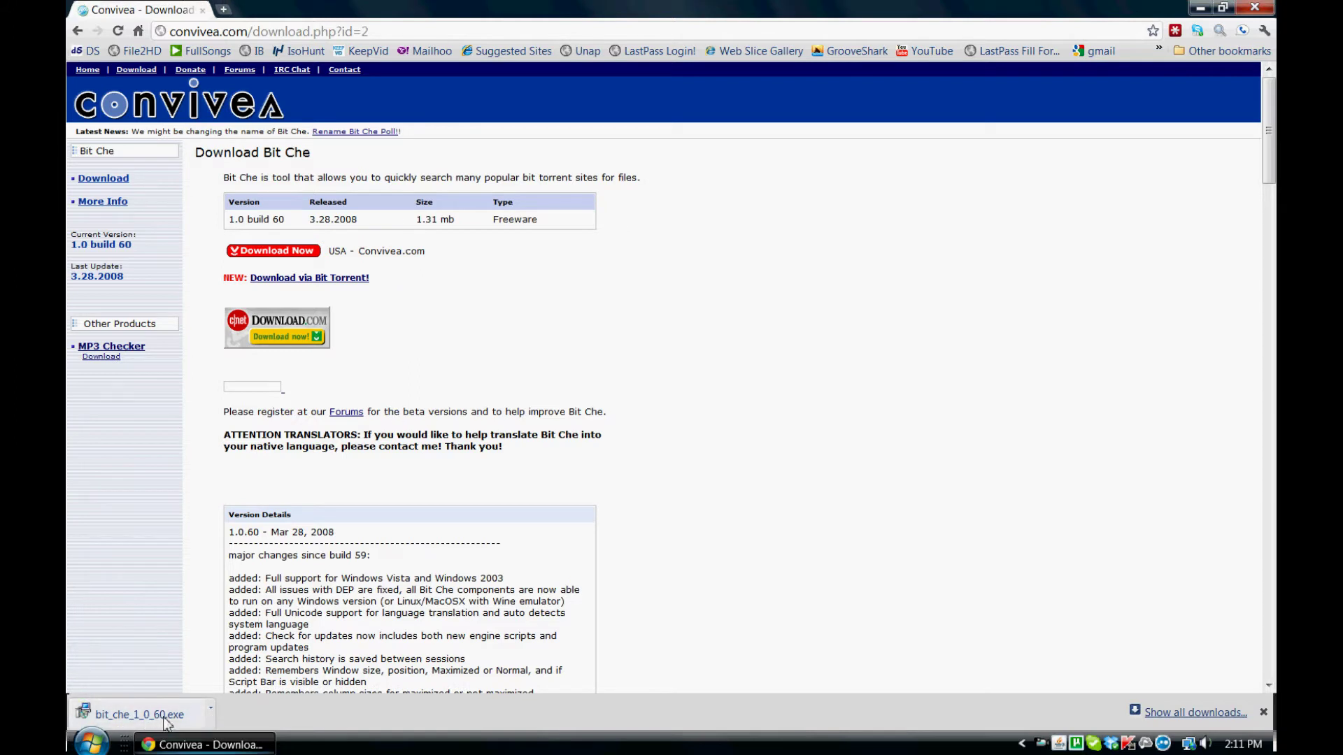
Permanently delete the downloaded bit_che_1_0_60.exe from its folder and close the folder and browser windows.
{"action": "left_click", "coordinate": [210, 709]}
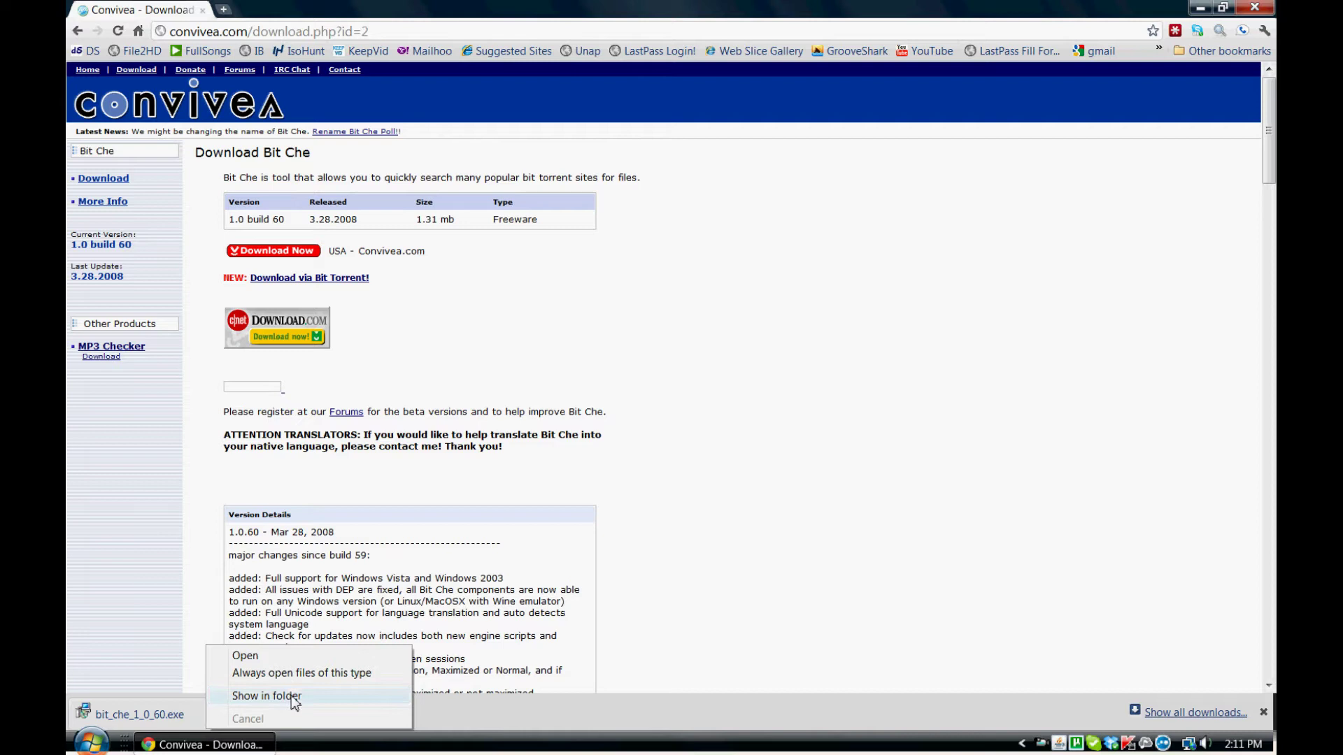
{"action": "left_click", "coordinate": [291, 694]}
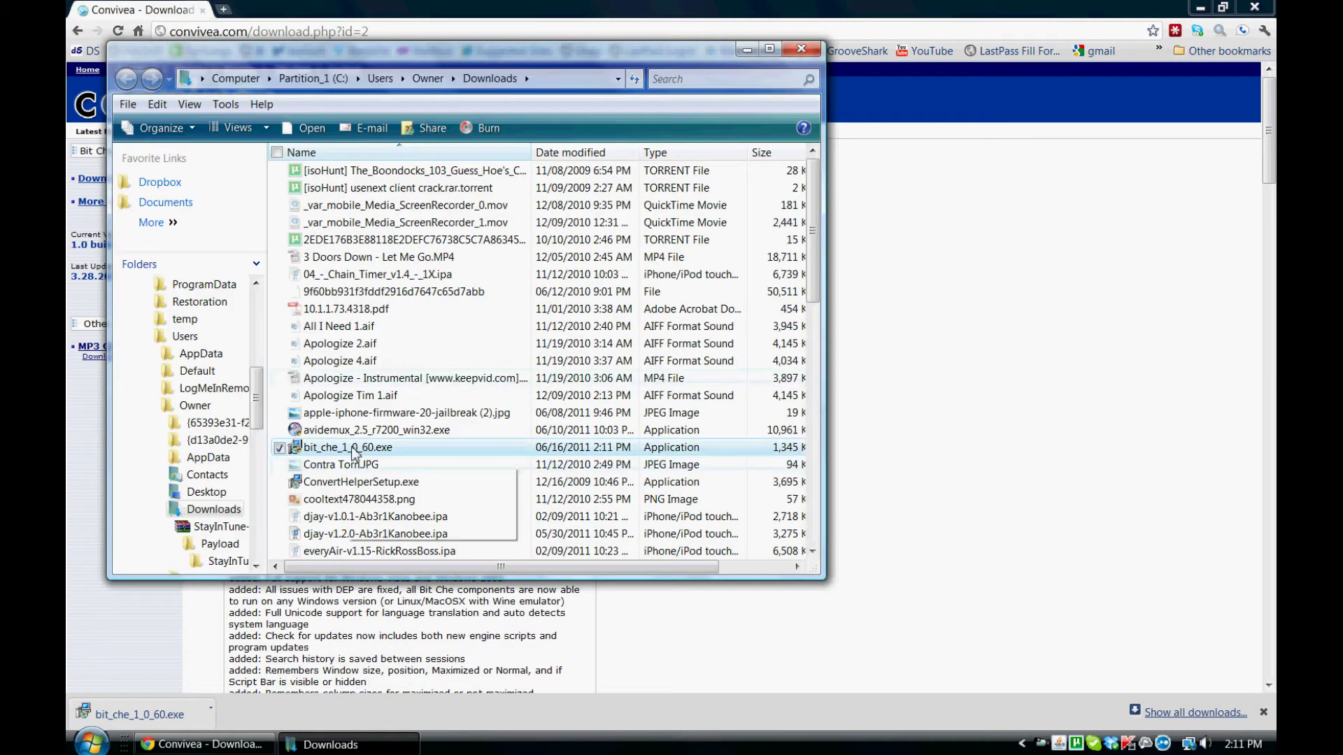
{"action": "double_click", "coordinate": [354, 449]}
{"action": "key", "text": "shift+Delete"}
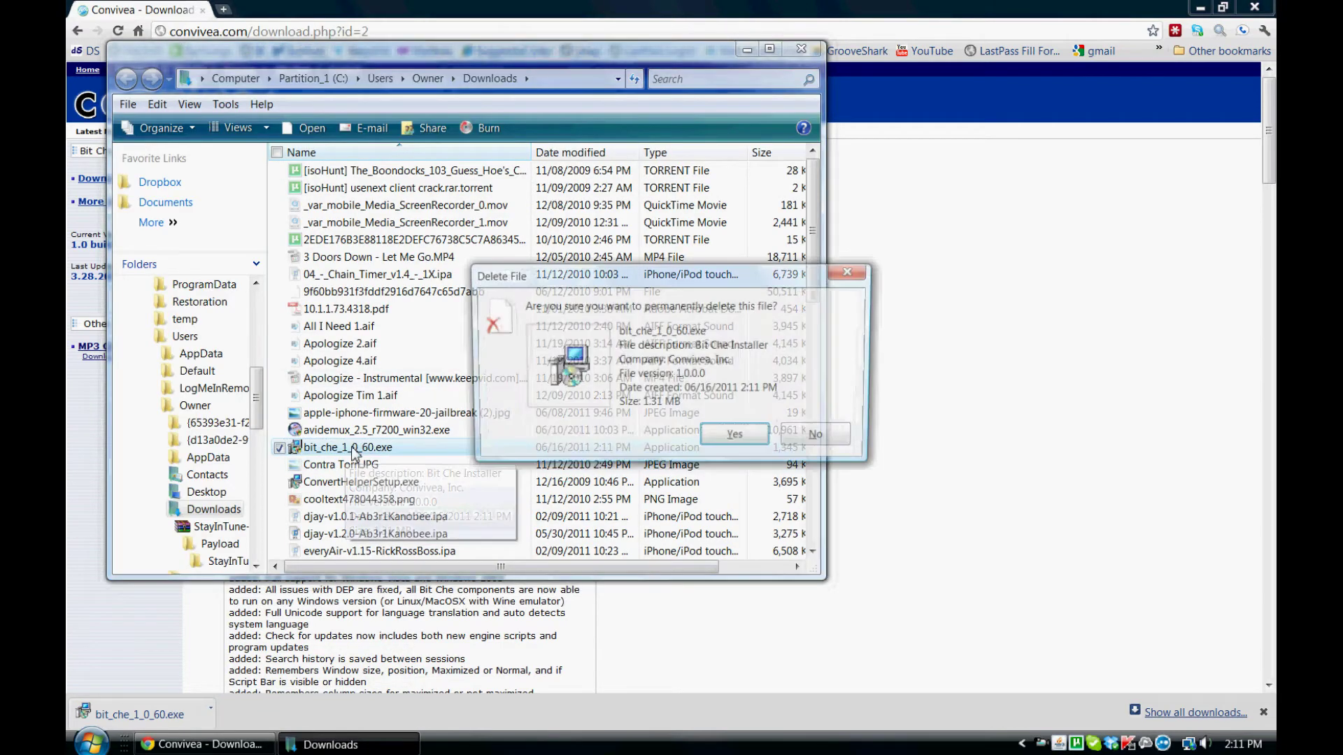
{"action": "left_click", "coordinate": [737, 442]}
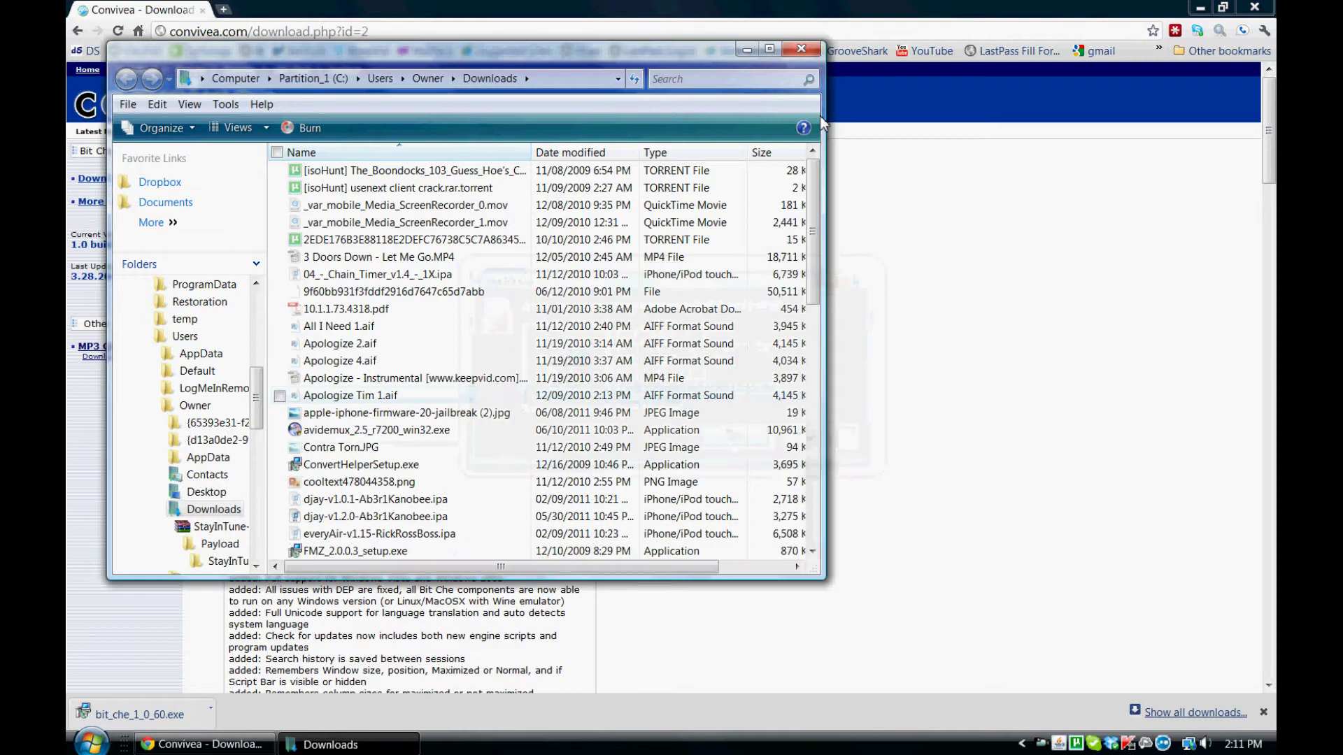
{"action": "left_click", "coordinate": [801, 51]}
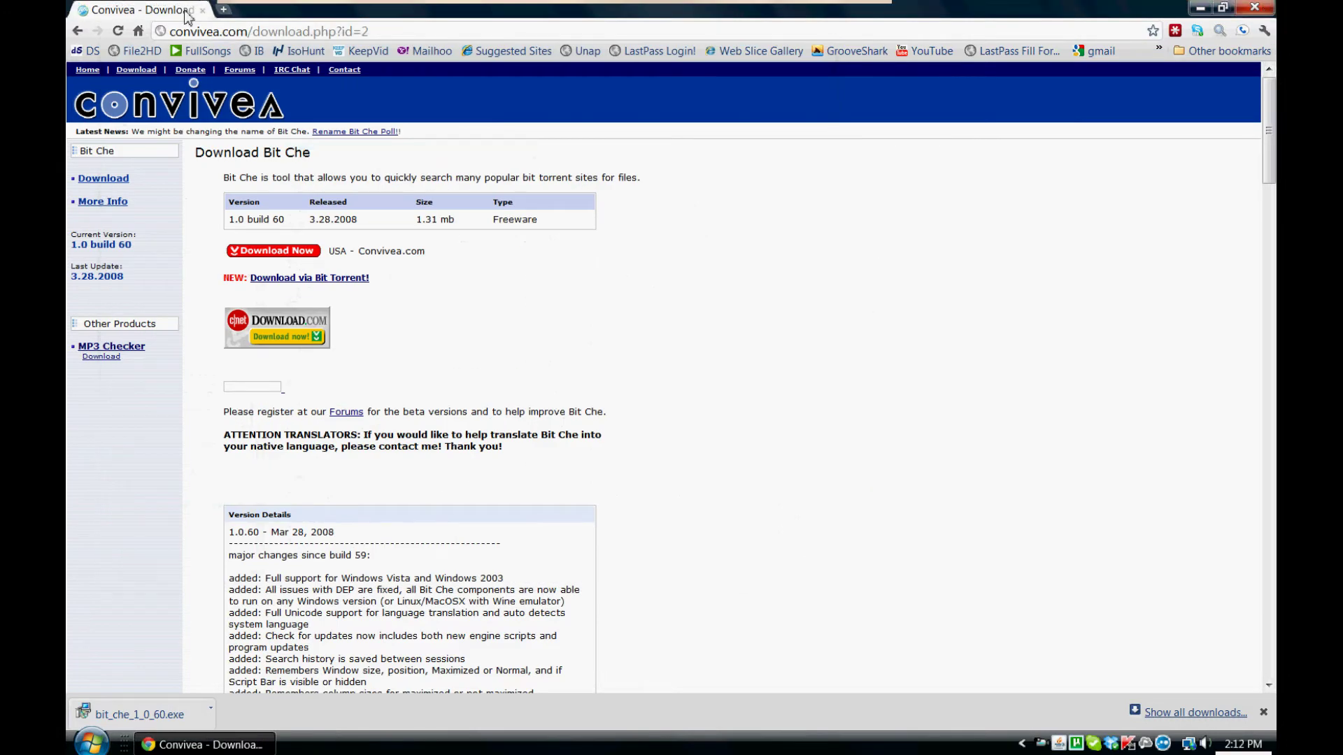
{"action": "left_click", "coordinate": [1266, 10]}
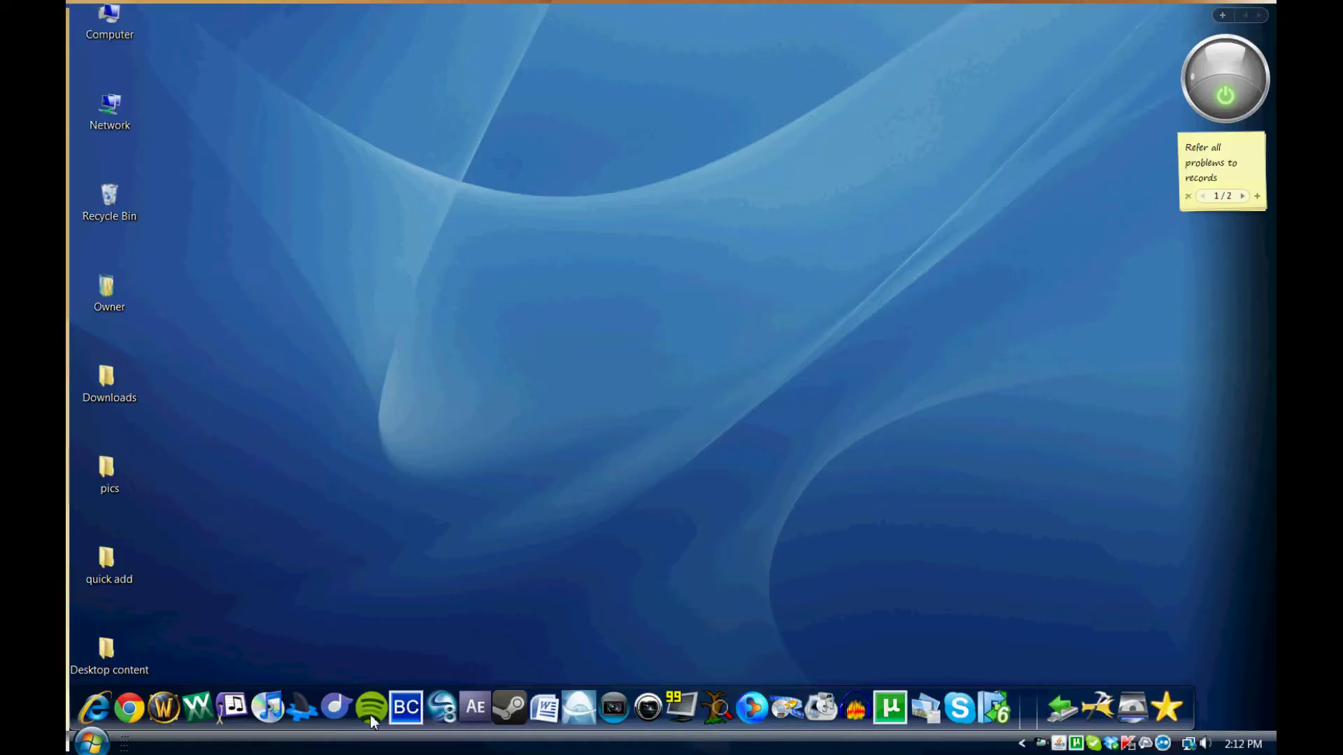
Switch to Bit Che and run a torrent search for "get him to the greek".
{"action": "left_click", "coordinate": [407, 708]}
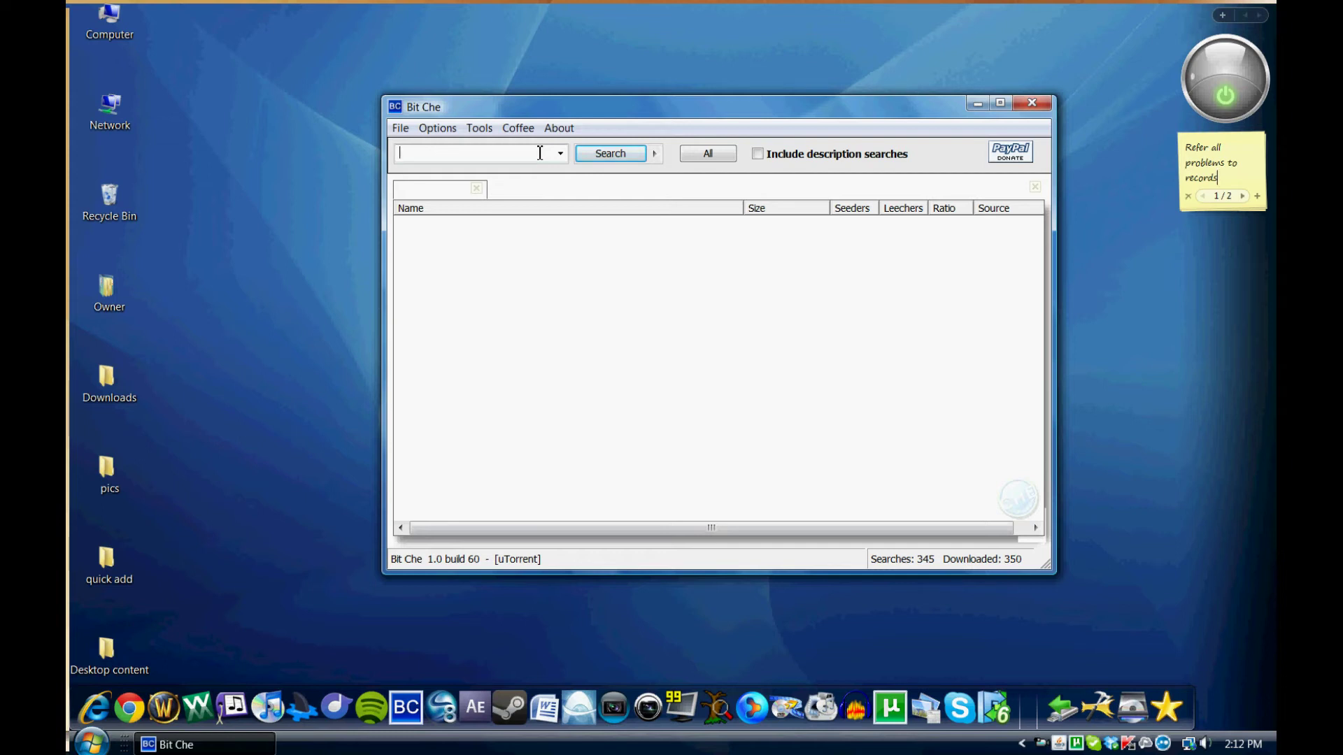
{"action": "type", "text": "get him to the greek"}
{"action": "key", "text": "Return"}
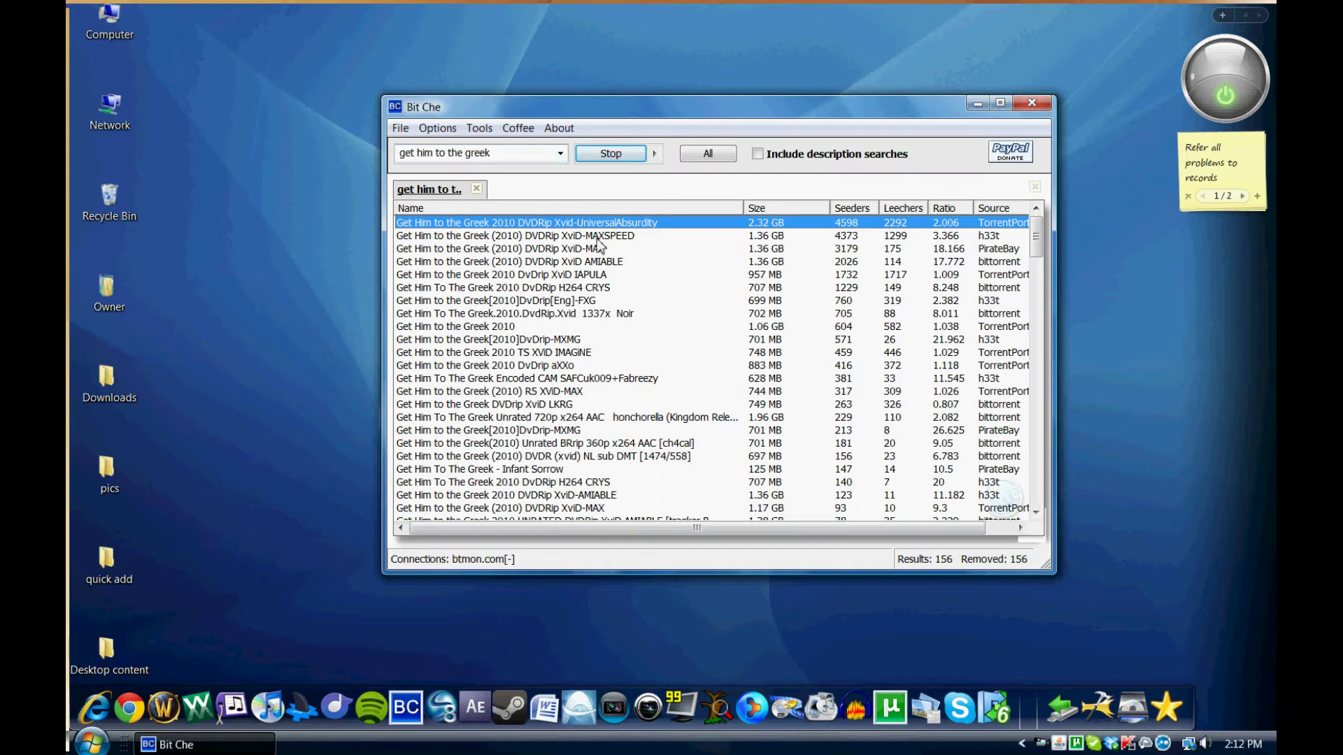
Sort the search results by name, size, seeders and source in turn, finishing with the most seeders first.
{"action": "left_click", "coordinate": [583, 210]}
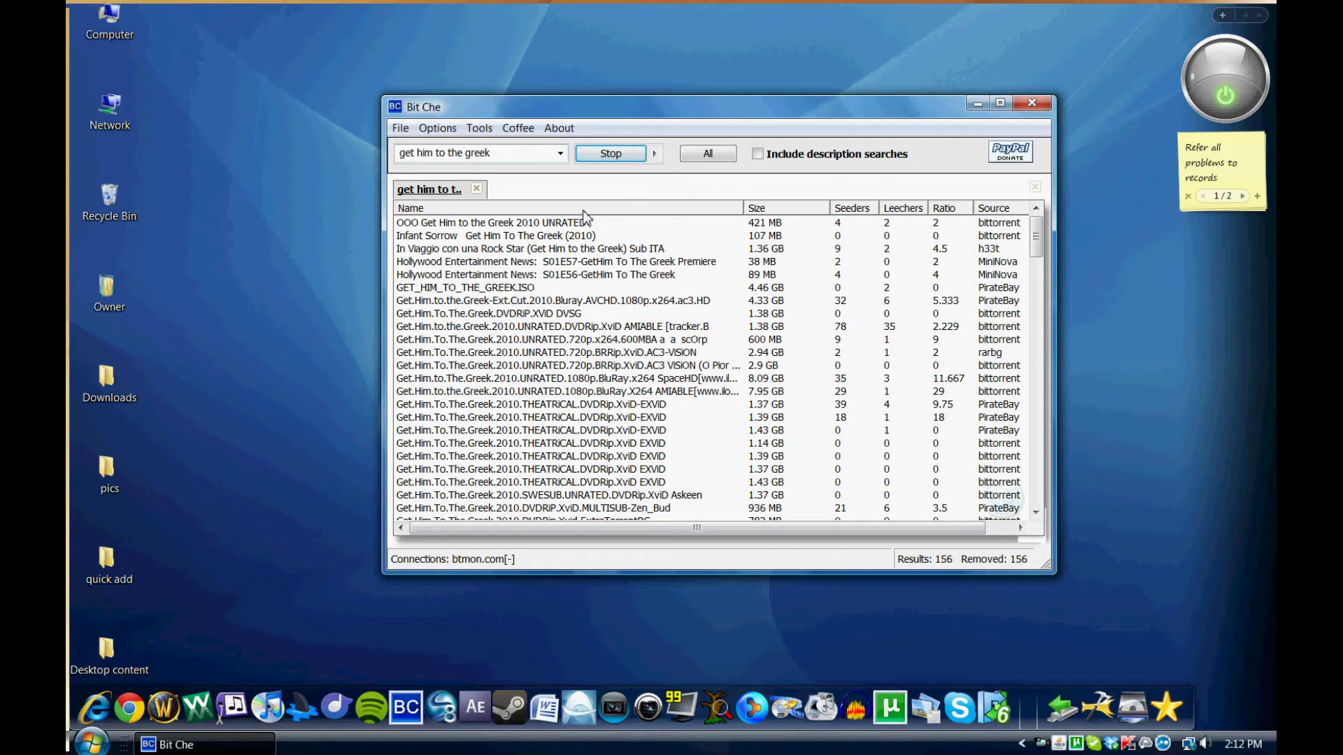
{"action": "left_click", "coordinate": [764, 210]}
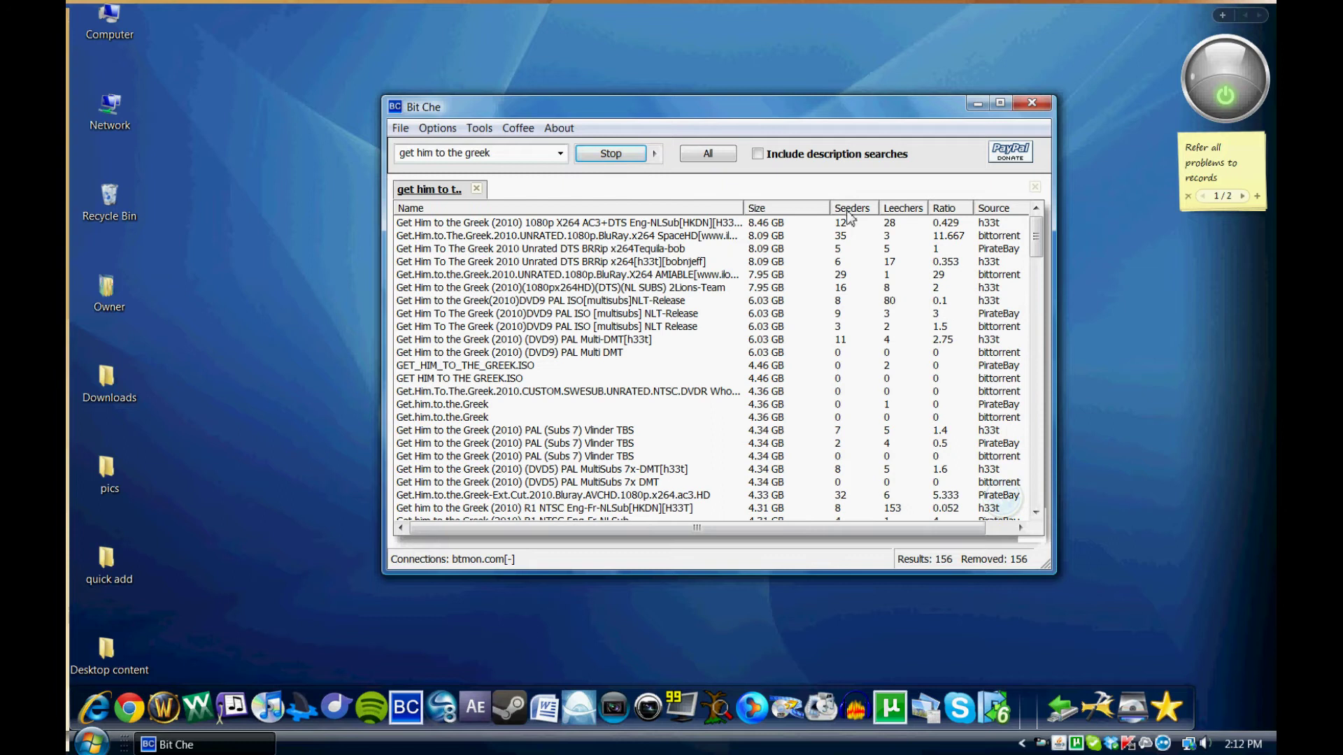
{"action": "left_click", "coordinate": [624, 227]}
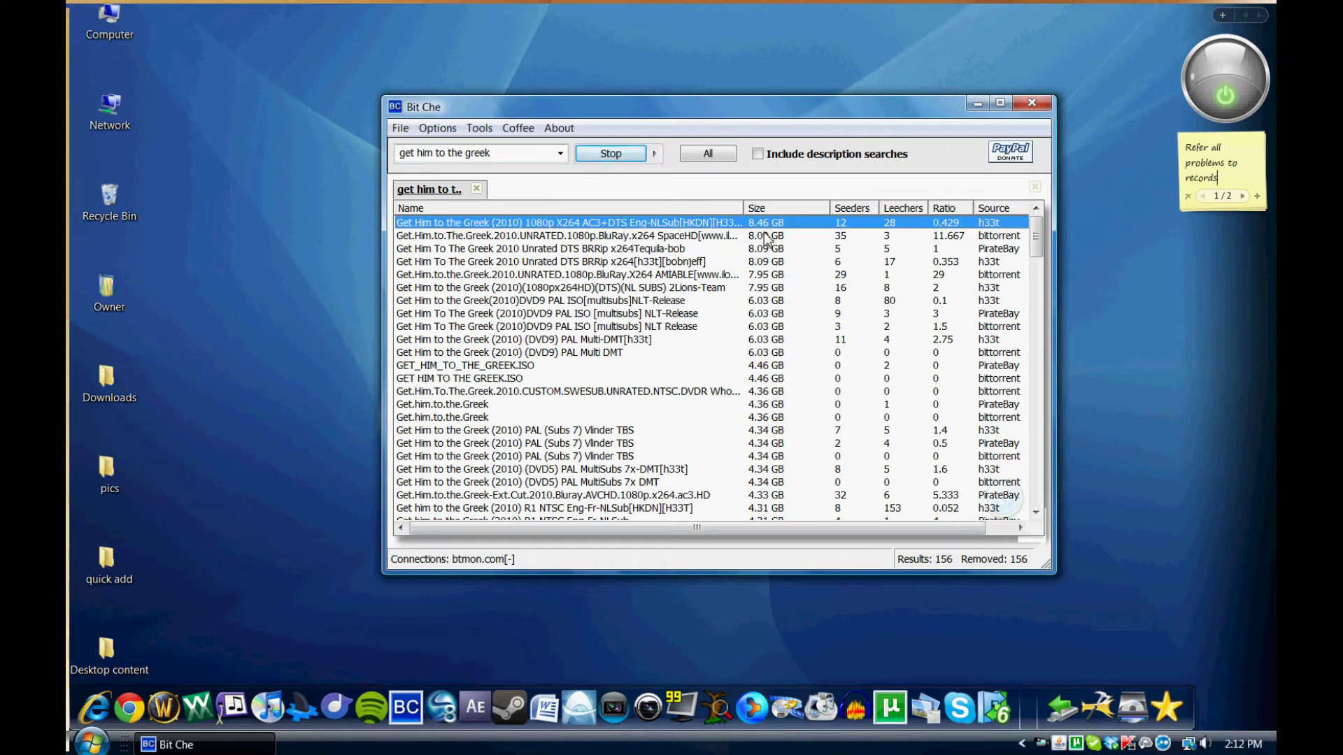
{"action": "left_click", "coordinate": [865, 209]}
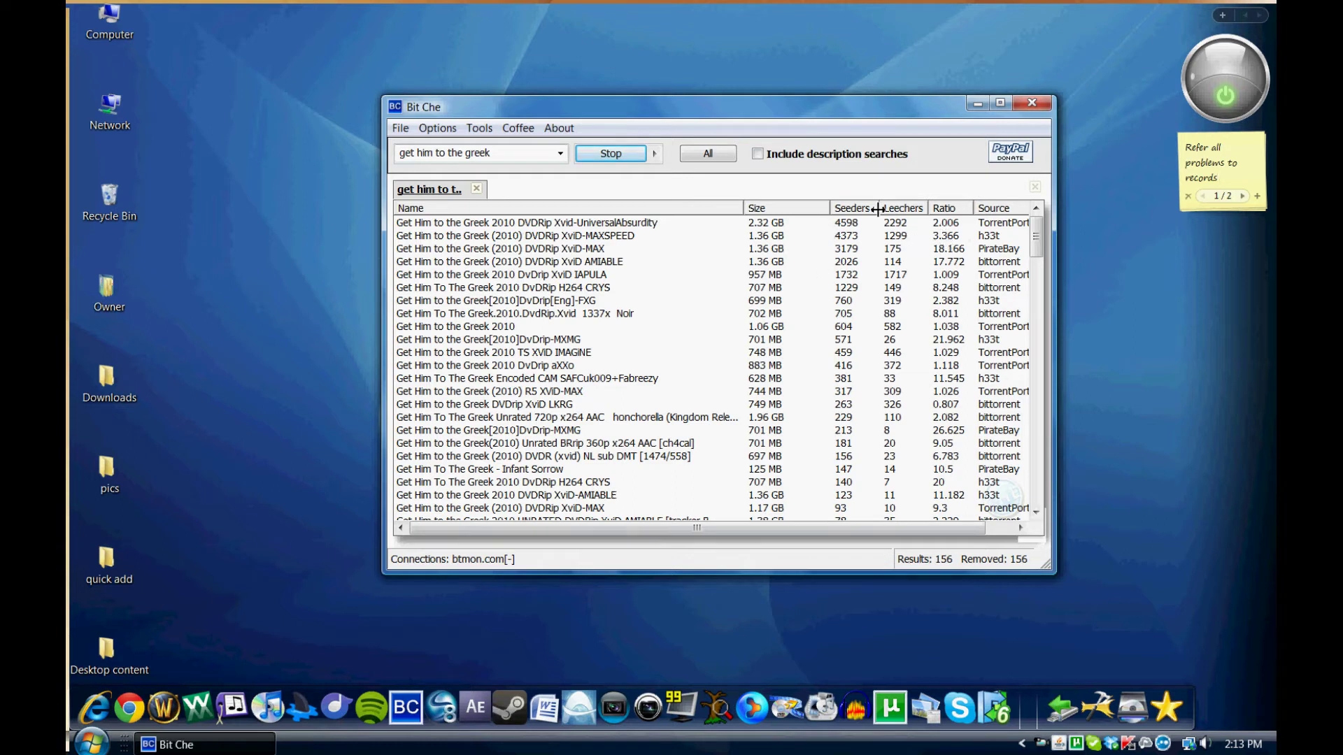
{"action": "left_click", "coordinate": [997, 210]}
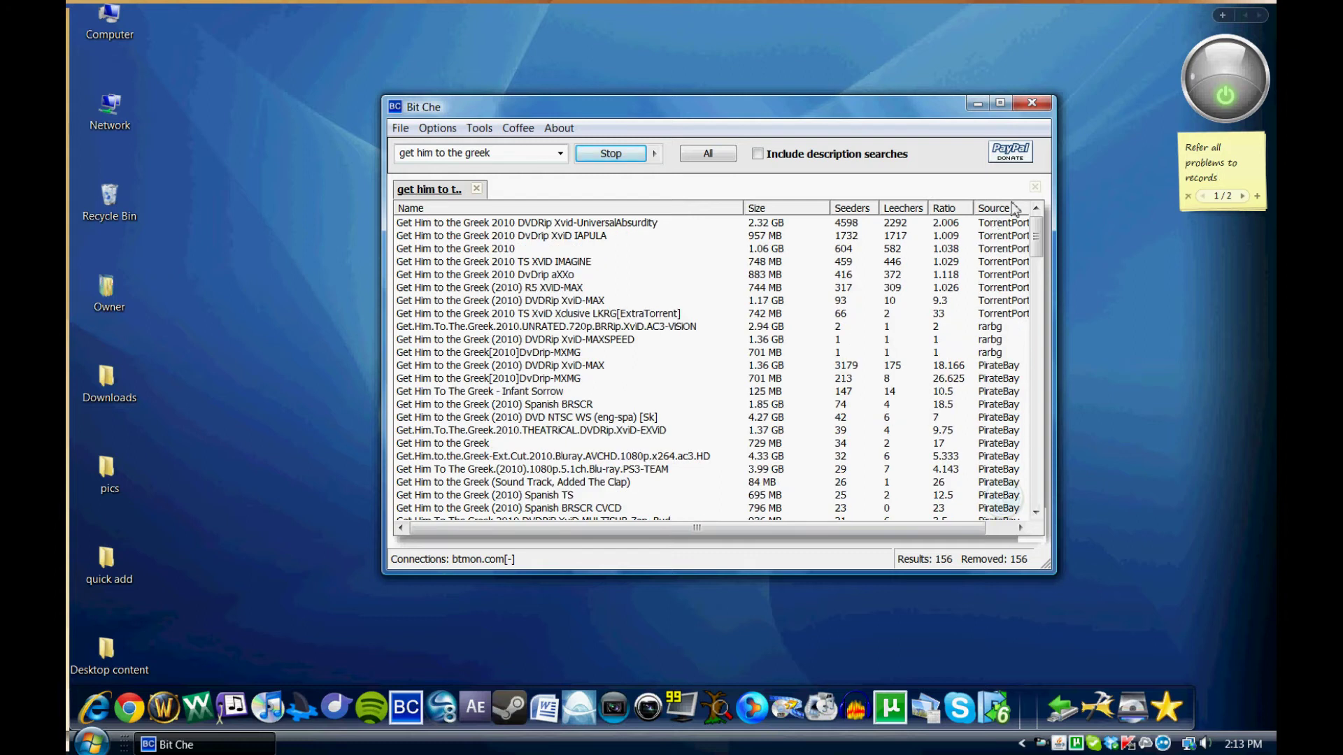
{"action": "mouse_move", "coordinate": [1036, 235]}
{"action": "left_mouse_down"}
{"action": "mouse_move", "coordinate": [1037, 465]}
{"action": "mouse_move", "coordinate": [1045, 227]}
{"action": "left_mouse_up"}
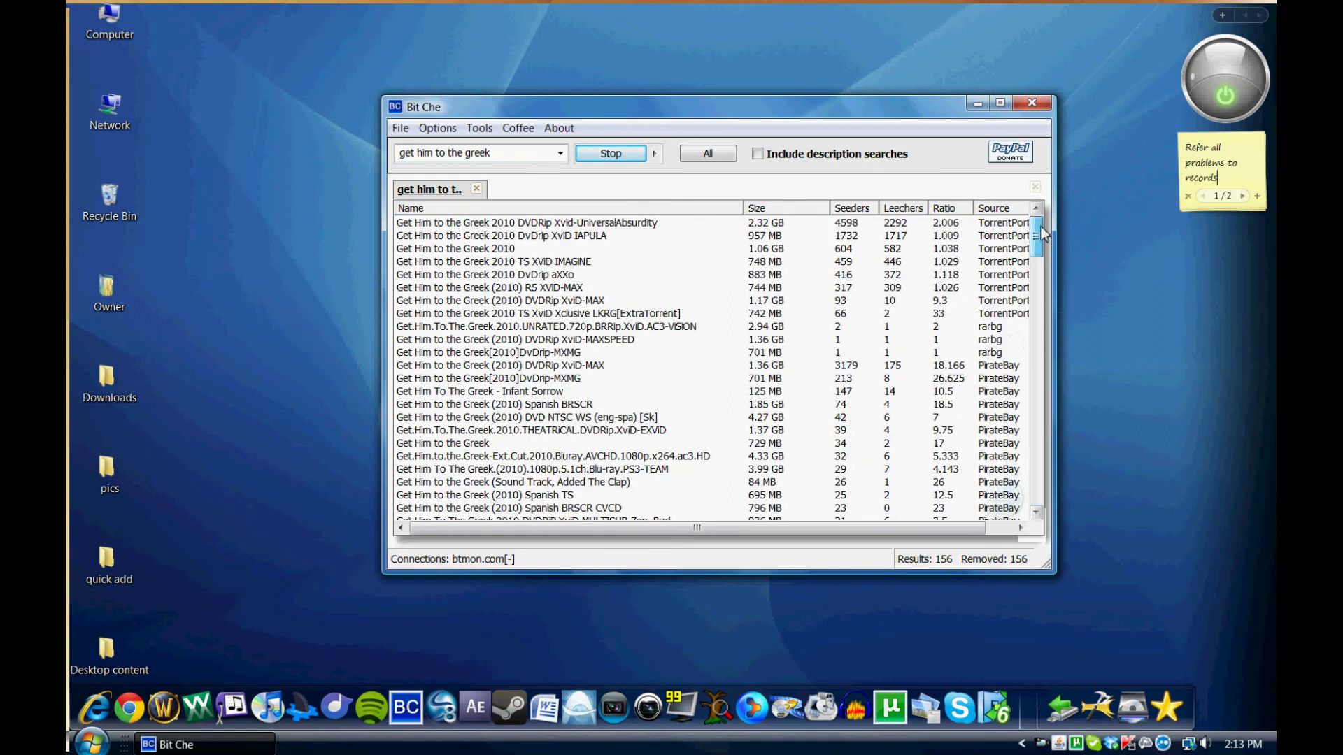
{"action": "left_click", "coordinate": [859, 213]}
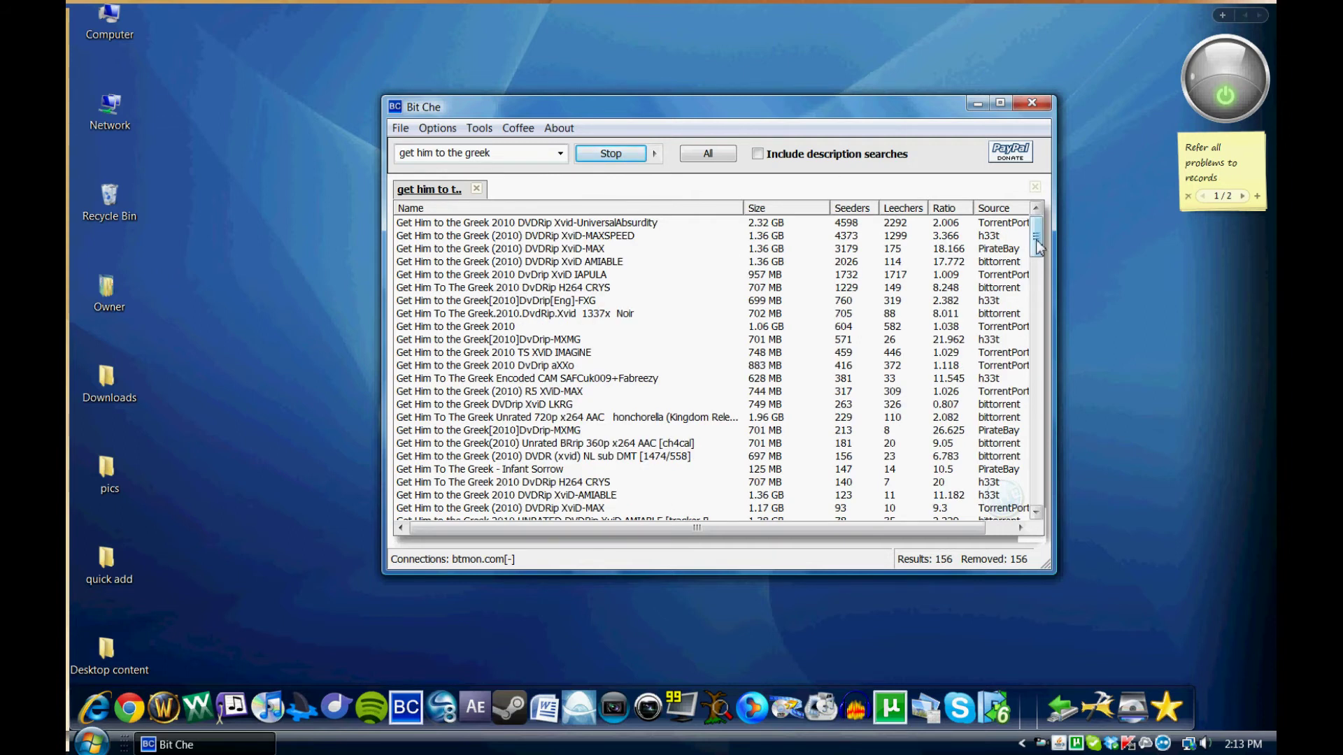
Examine the torrent details of the UNRATED 720p BRRip result near the end of the list, widening the file-name column to read it fully.
{"action": "left_click_drag", "start_coordinate": [1037, 249], "coordinate": [1034, 464]}
{"action": "scroll", "coordinate": [513, 323], "scroll_direction": "down", "scroll_amount": 1}
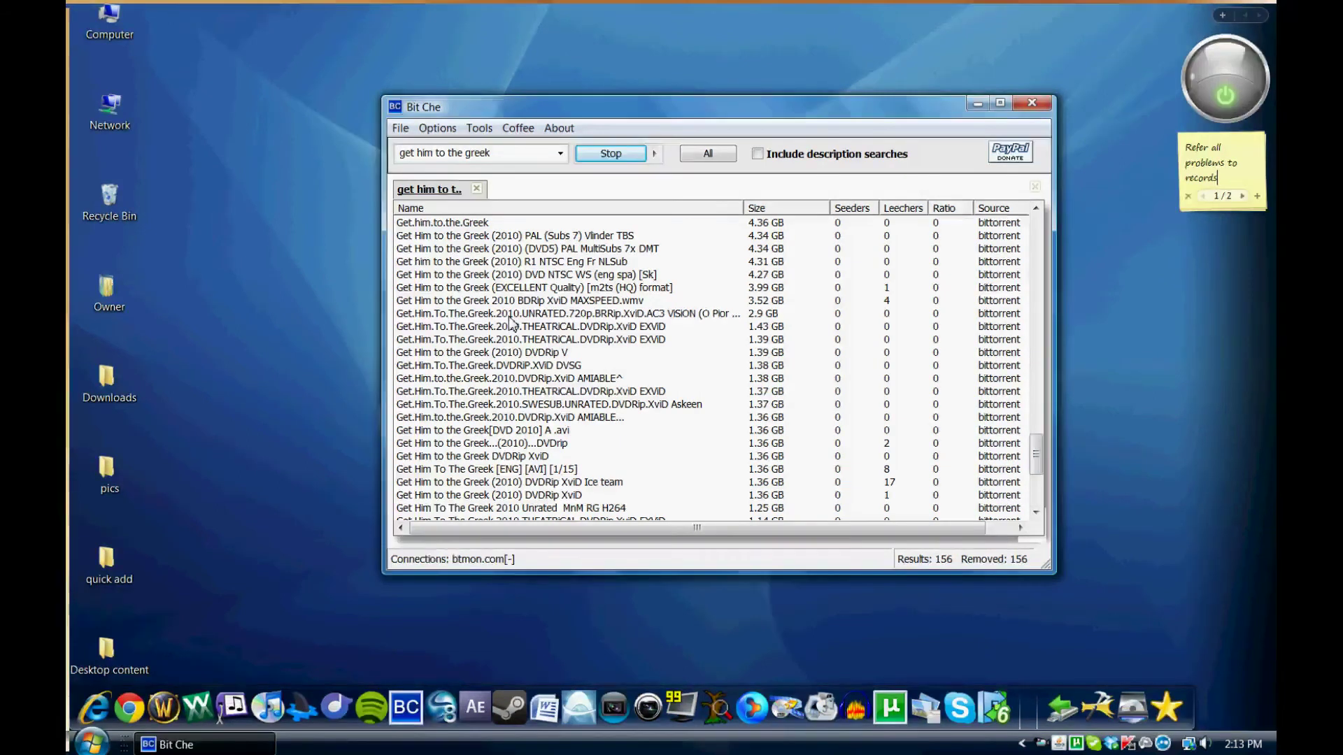
{"action": "double_click", "coordinate": [510, 321]}
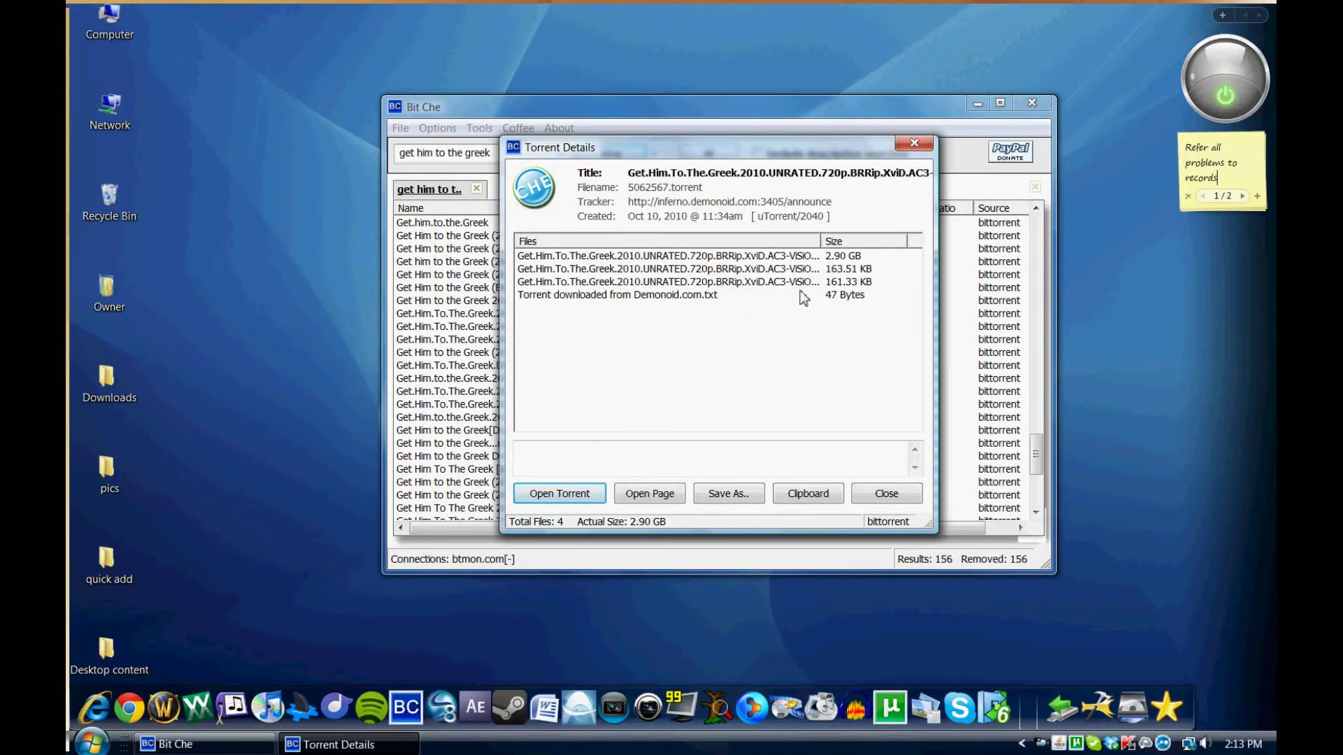
{"action": "left_click_drag", "start_coordinate": [820, 241], "coordinate": [881, 240]}
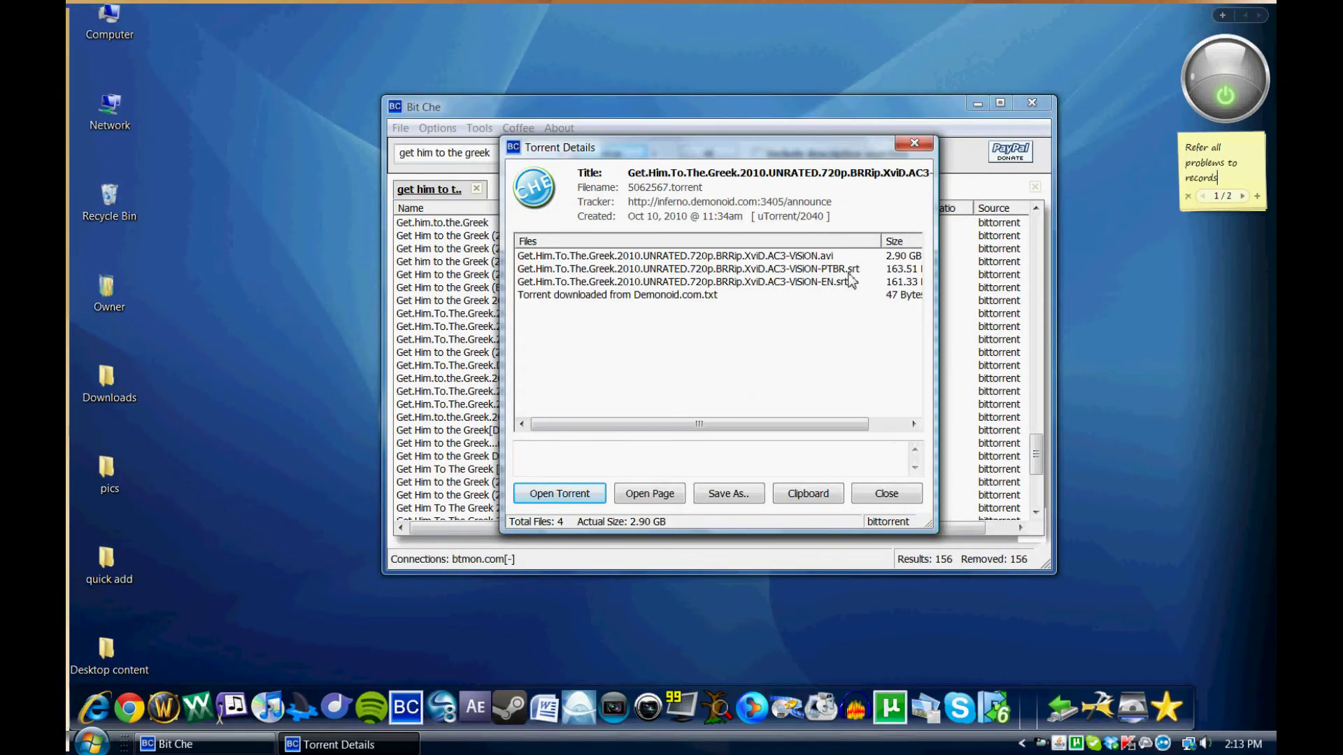
{"action": "left_click", "coordinate": [849, 257]}
{"action": "left_click", "coordinate": [886, 493]}
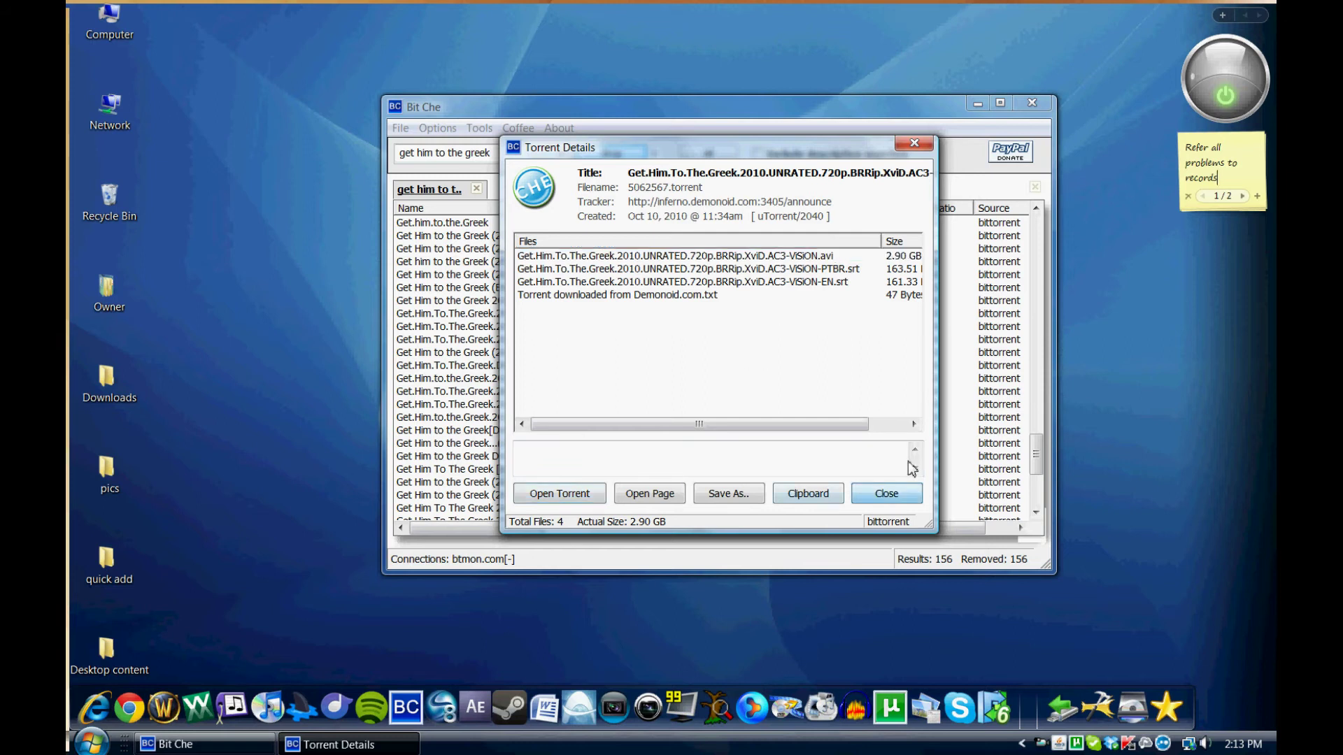
Open the most-seeded result, the DVDRip Xvid-UniversalAbsurdity torrent, in µTorrent with the default save settings and decline the program update.
{"action": "left_click_drag", "start_coordinate": [1037, 465], "coordinate": [1037, 247]}
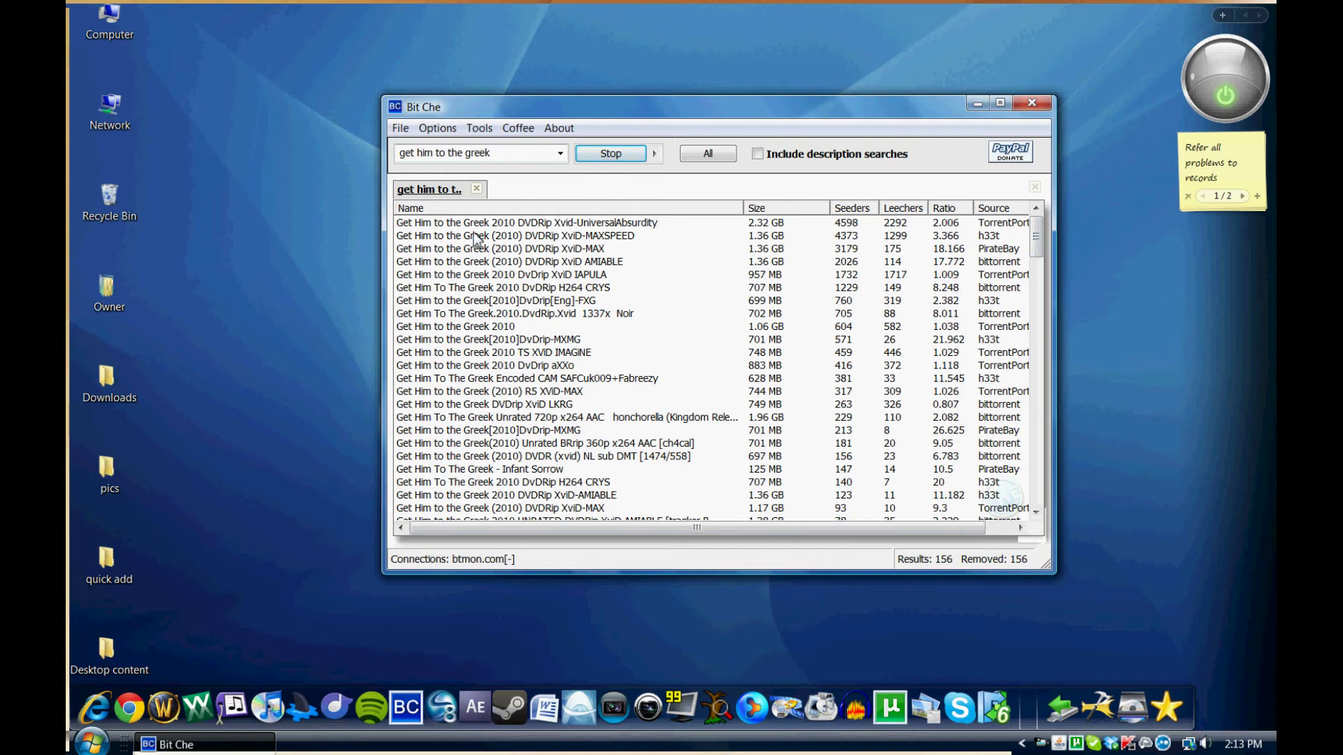
{"action": "double_click", "coordinate": [495, 228]}
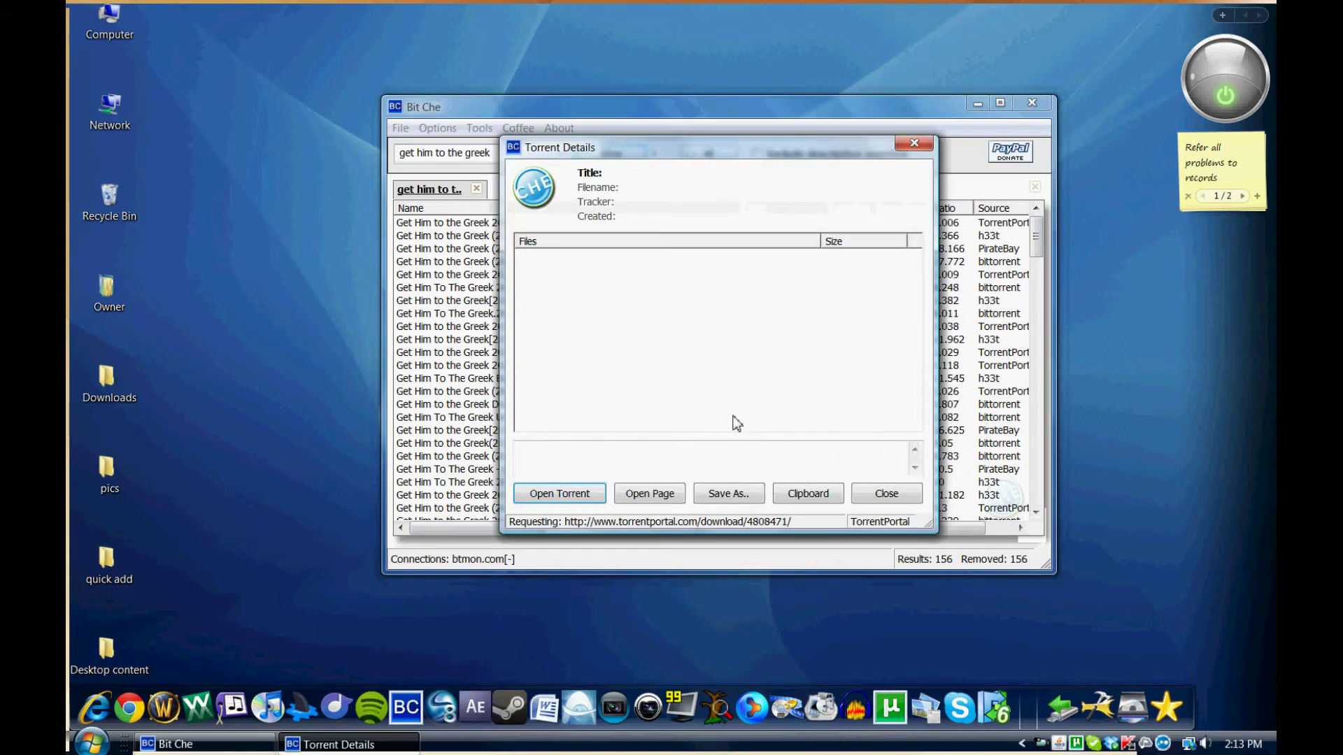
{"action": "left_click", "coordinate": [563, 494]}
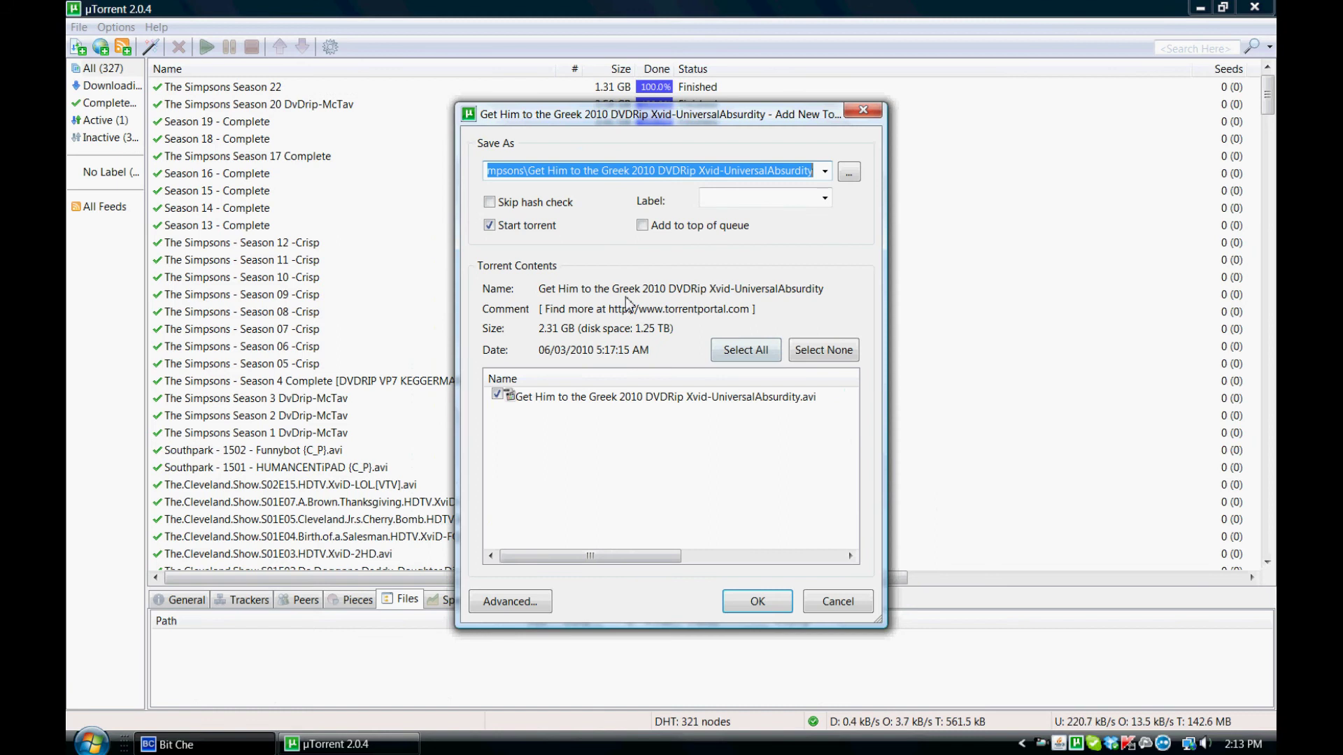
{"action": "left_click", "coordinate": [757, 601]}
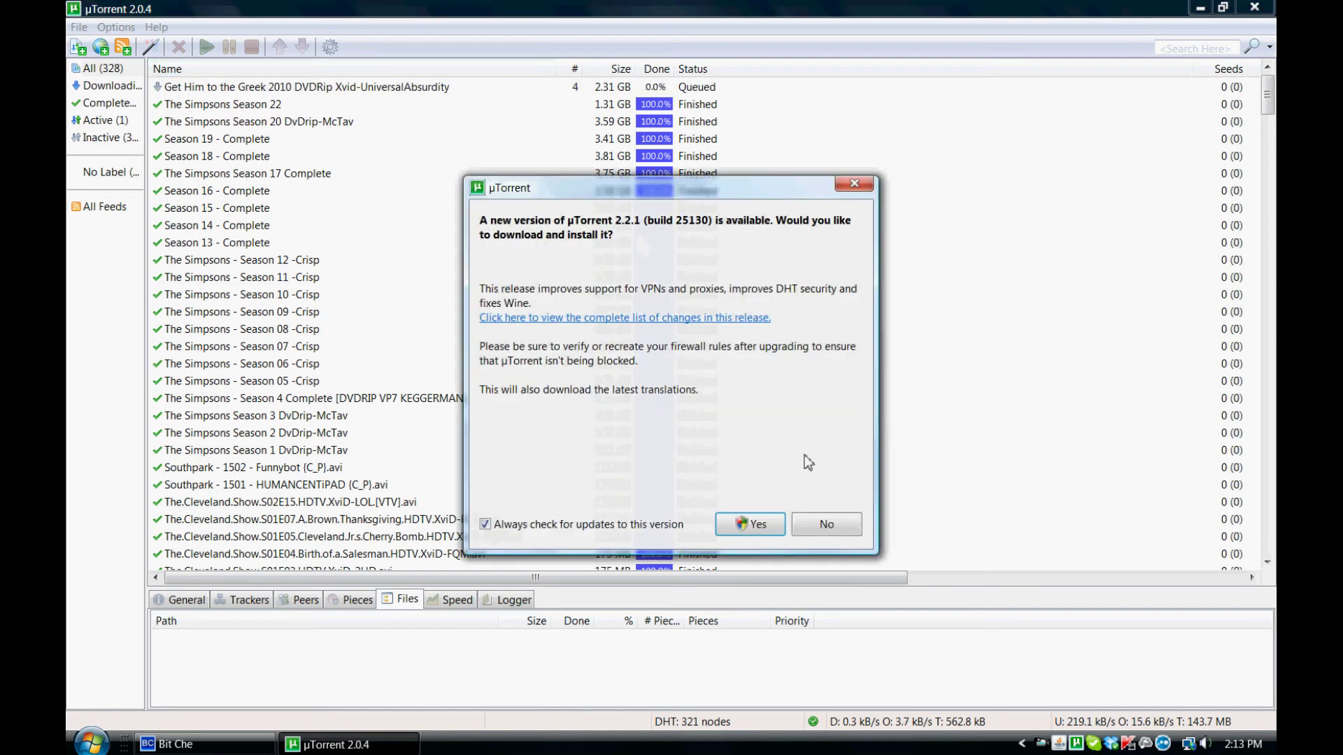
{"action": "left_click", "coordinate": [848, 525]}
Remove the Get Him to the Greek torrent together with its .torrent file and data, and close µTorrent.
{"action": "left_click", "coordinate": [291, 87]}
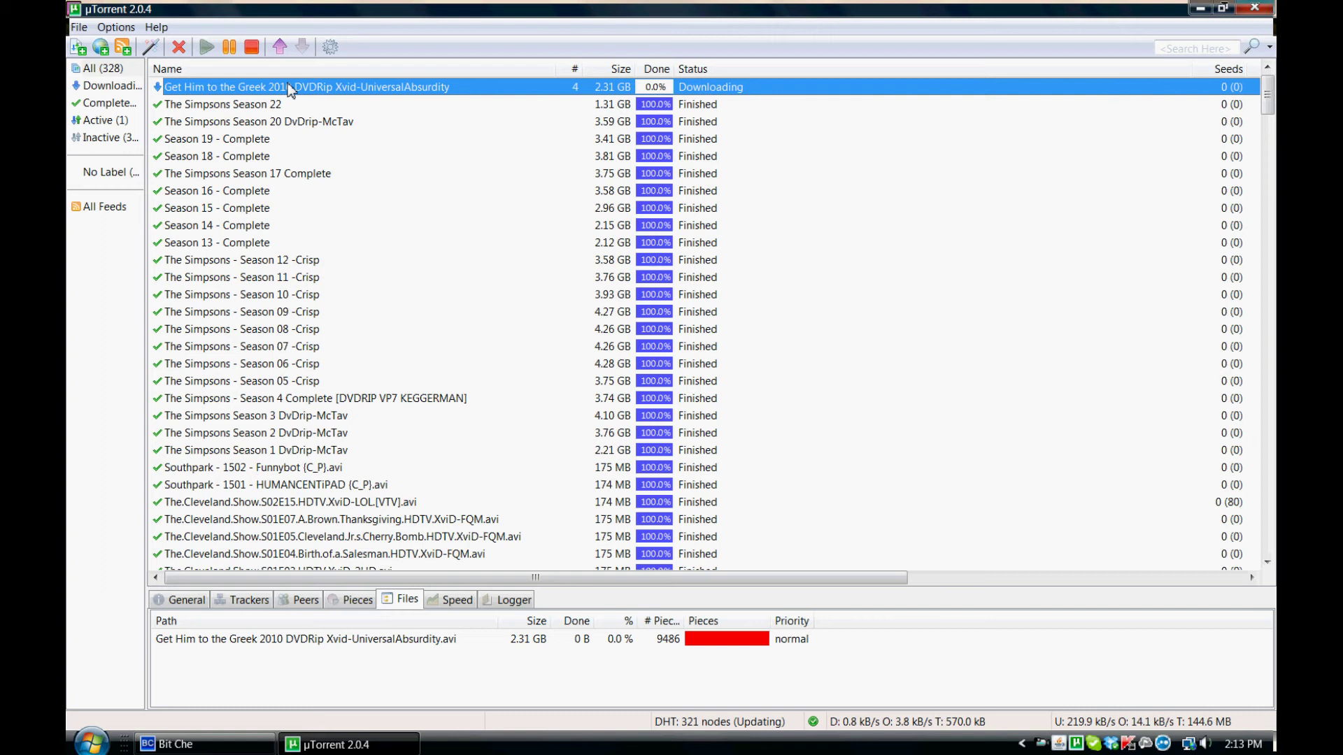
{"action": "right_click", "coordinate": [290, 87]}
{"action": "mouse_move", "coordinate": [439, 348]}
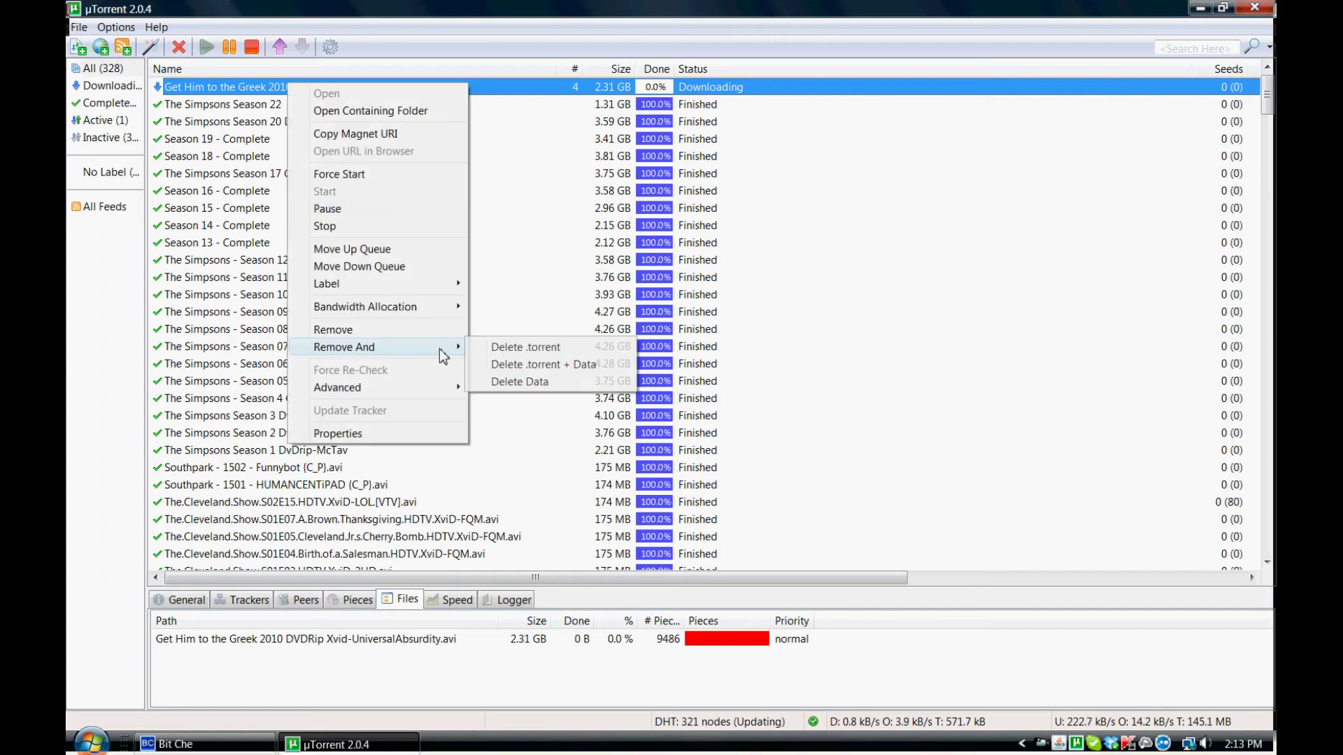
{"action": "left_click", "coordinate": [525, 365]}
{"action": "left_click", "coordinate": [733, 389]}
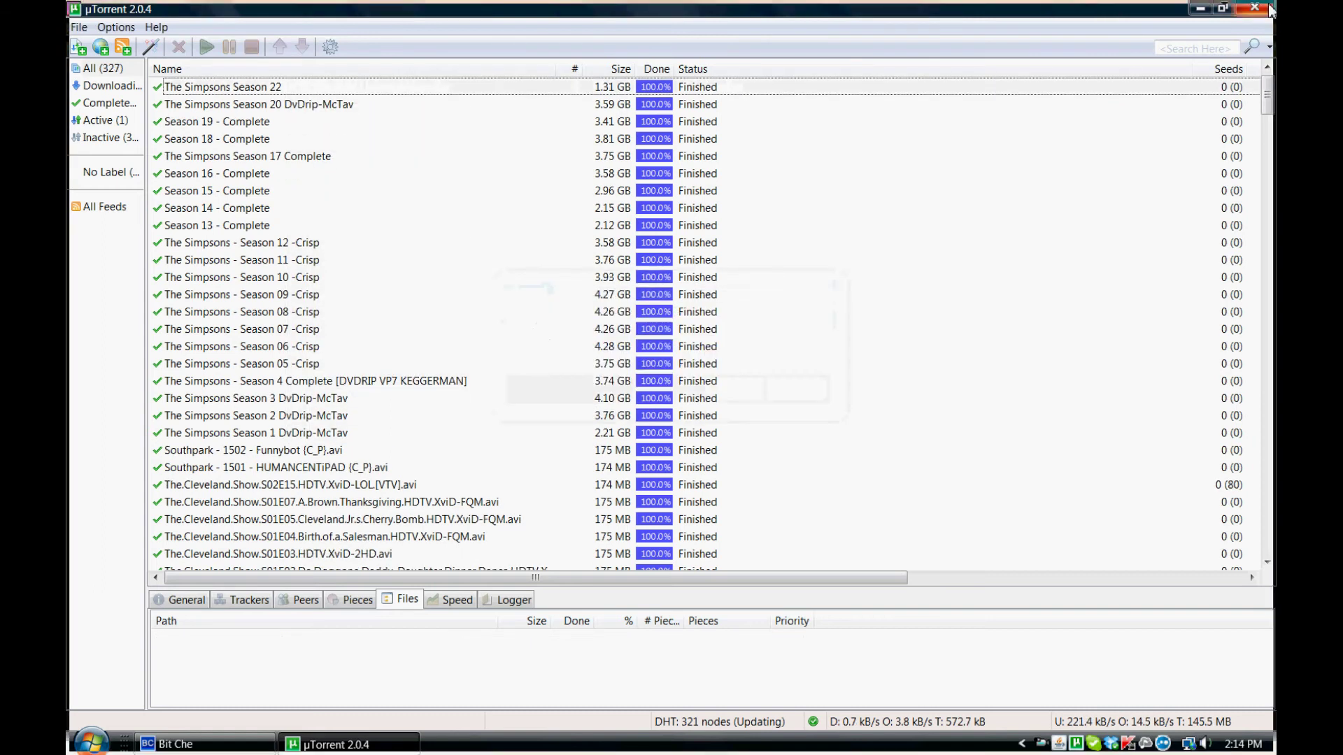
{"action": "left_click", "coordinate": [1254, 7]}
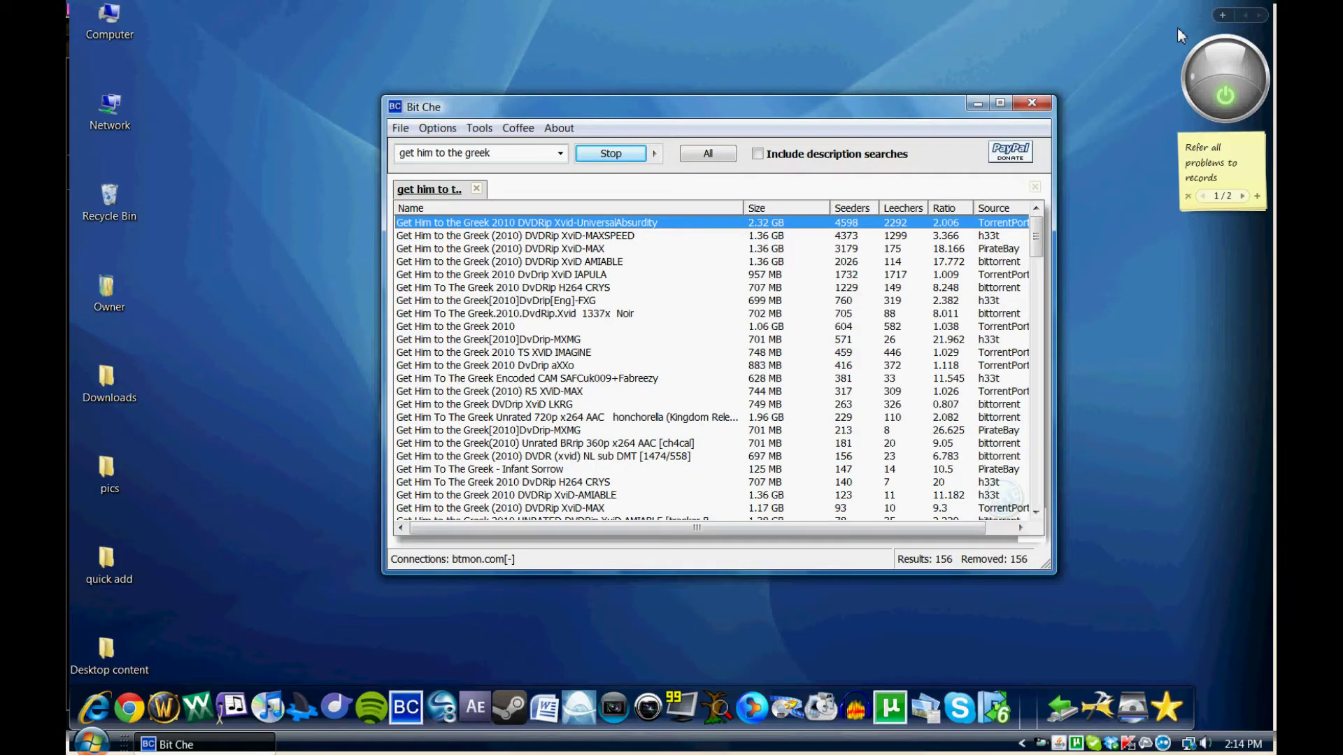
Clear the search text in Bit Che and close the program.
{"action": "left_click", "coordinate": [521, 151]}
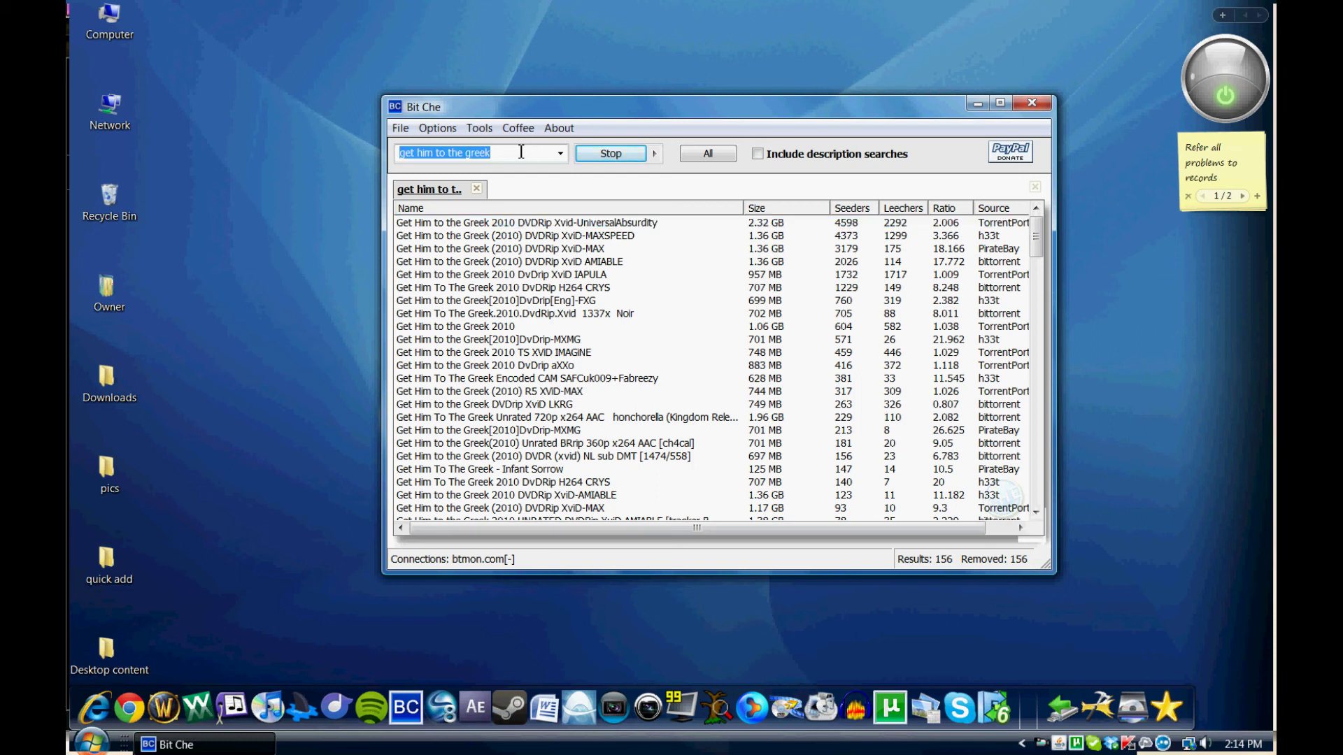
{"action": "key", "text": "BackSpace"}
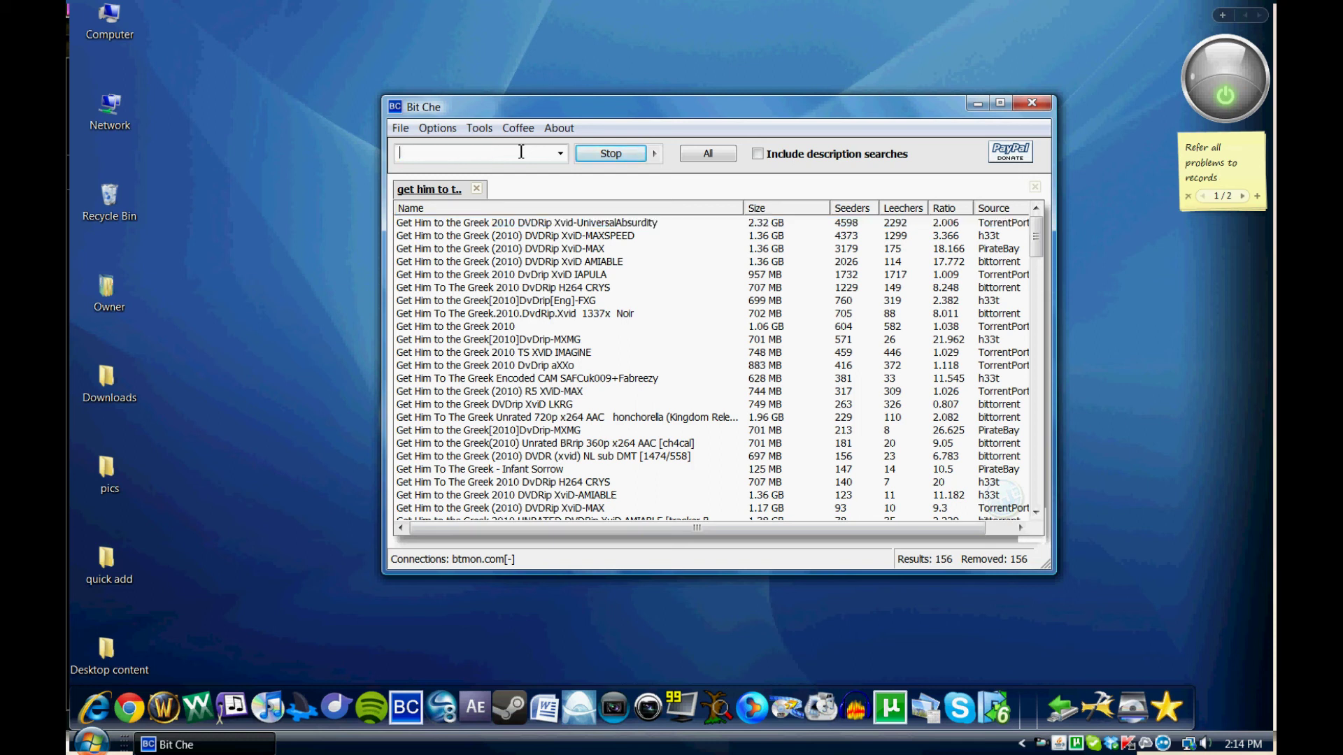
{"action": "left_click", "coordinate": [1032, 104]}
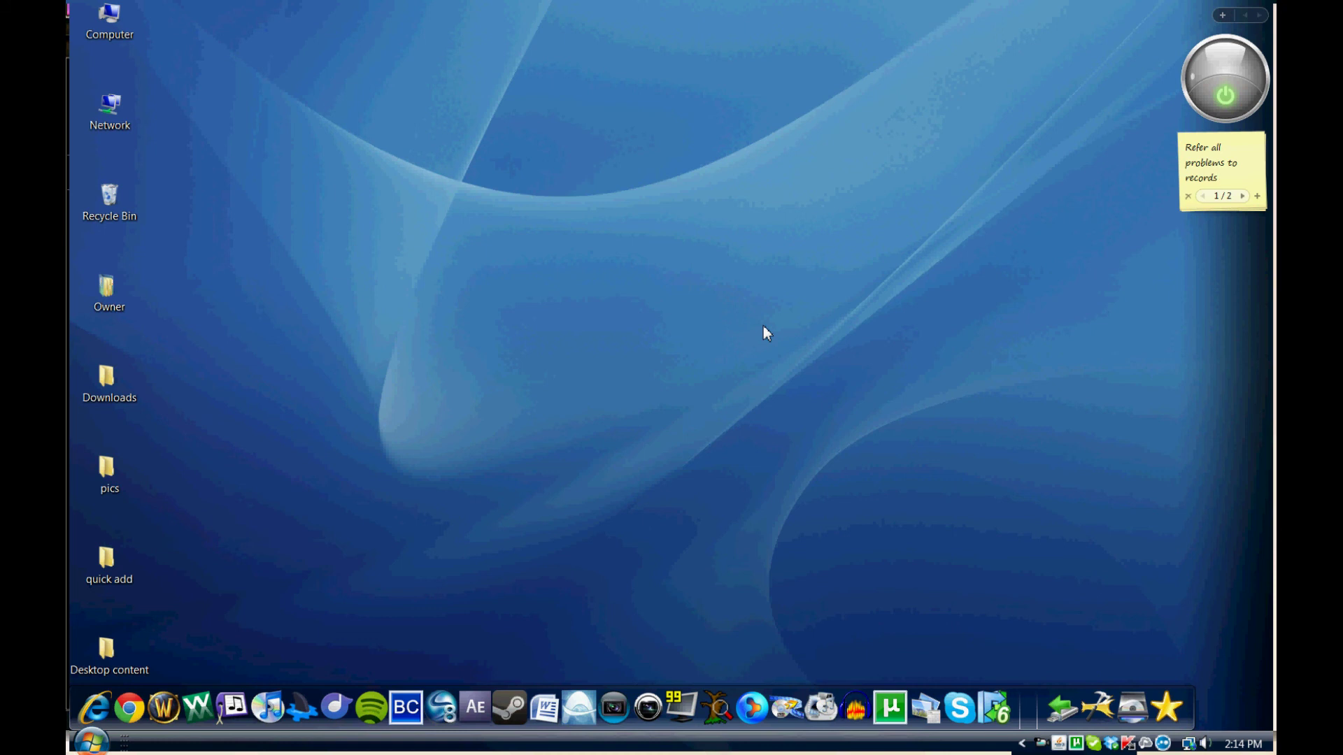